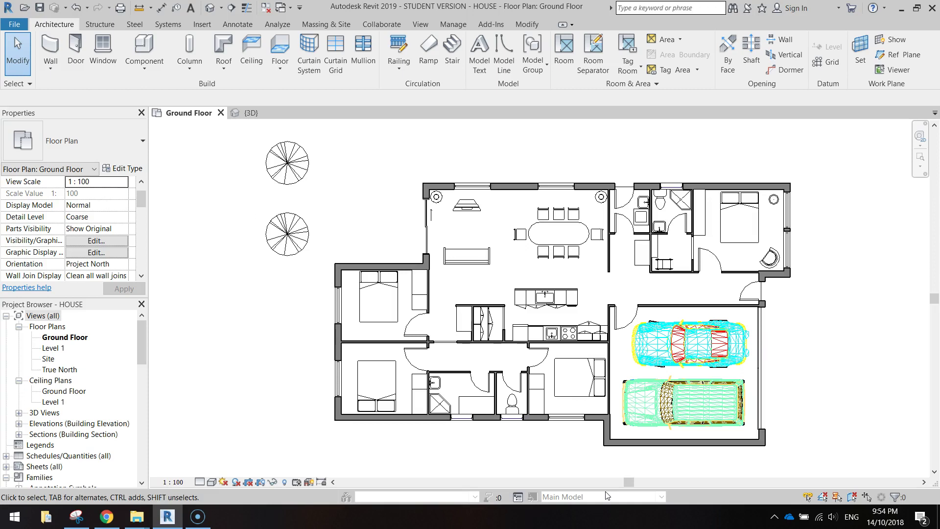
Step: Orbit the house in the 3D view, then return to the Ground Floor plan
{"action": "left_click", "coordinate": [251, 113]}
{"action": "middle_click_drag", "start_coordinate": [704, 331], "coordinate": [509, 399]}
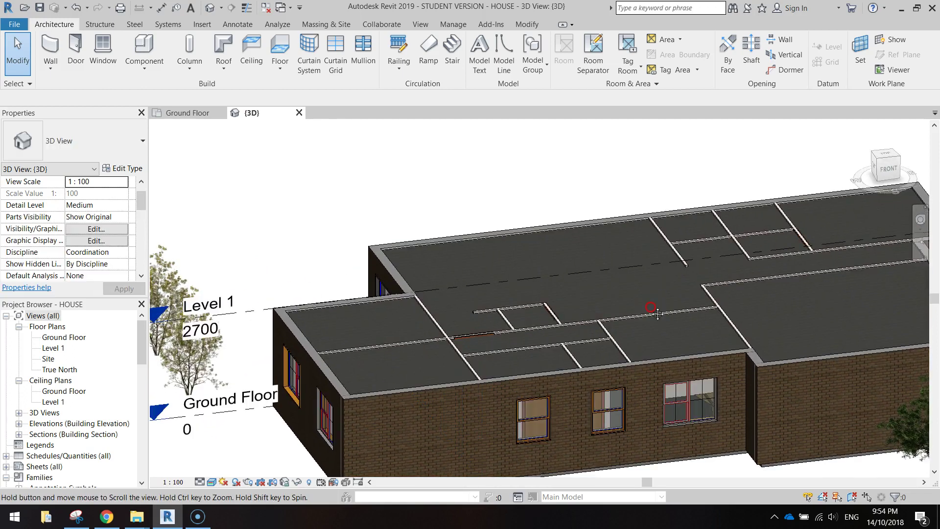
{"action": "middle_click_drag", "start_coordinate": [630, 318], "coordinate": [567, 308]}
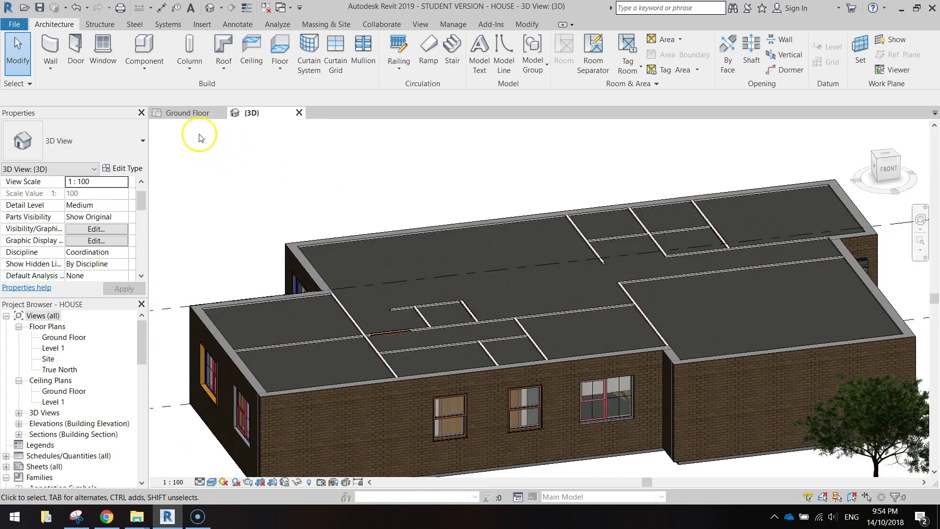
{"action": "left_click", "coordinate": [188, 113]}
Step: Start a roof by footprint, saving the project and placing the roof on Level 1
{"action": "left_click", "coordinate": [56, 29]}
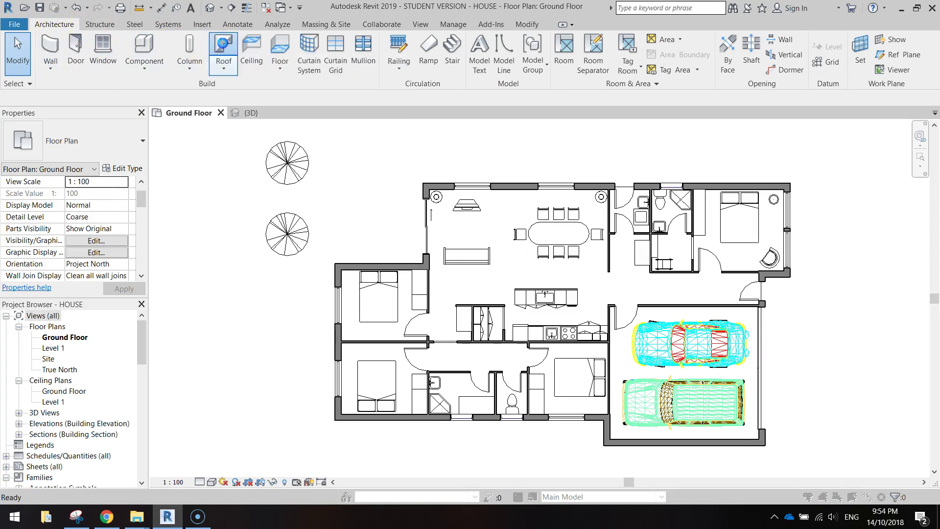
{"action": "left_click", "coordinate": [223, 45]}
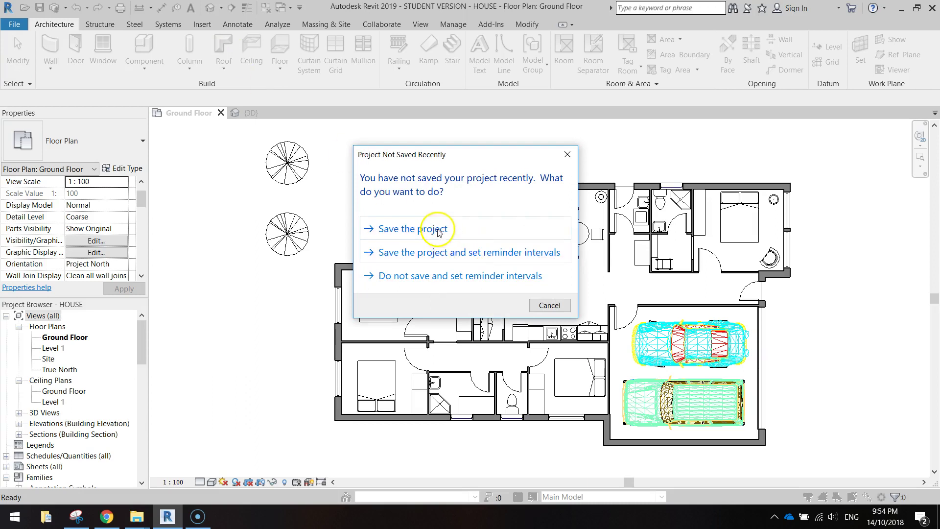
{"action": "left_click", "coordinate": [439, 230]}
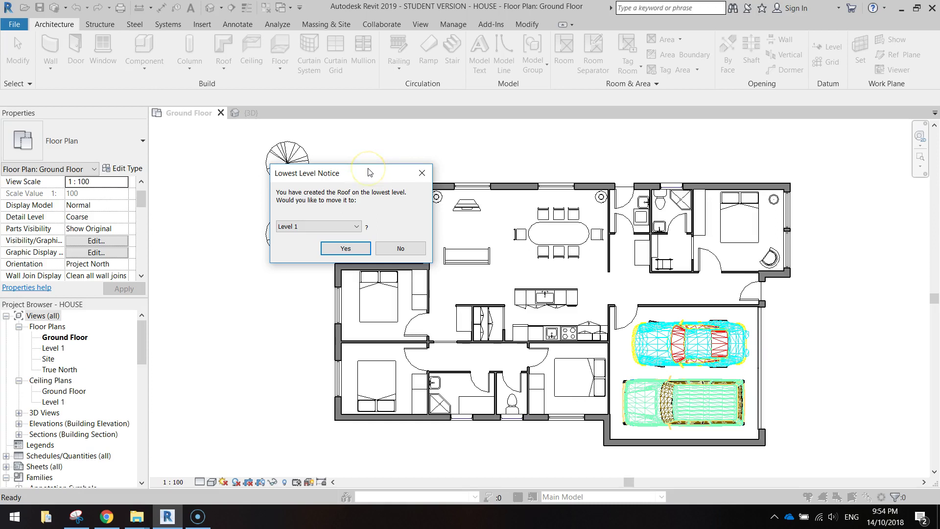
{"action": "left_click_drag", "start_coordinate": [331, 174], "coordinate": [240, 152]}
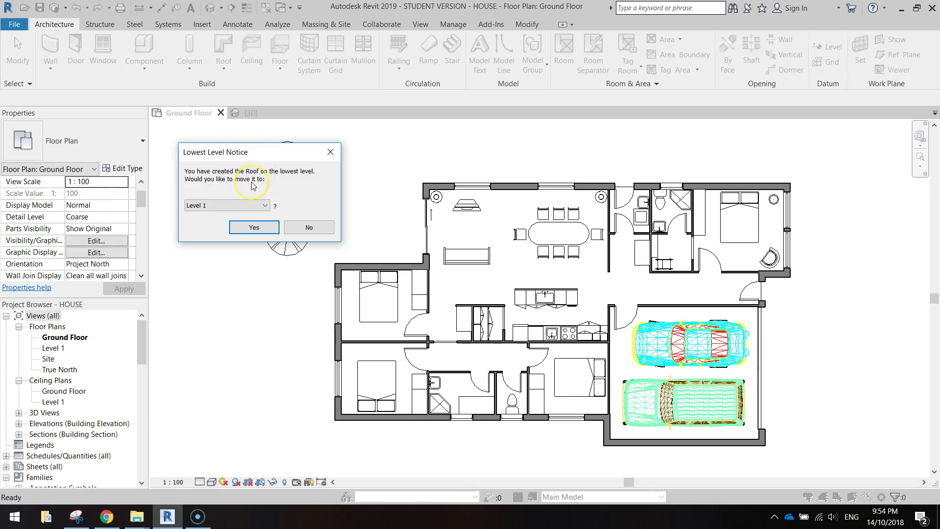
{"action": "left_click", "coordinate": [254, 228]}
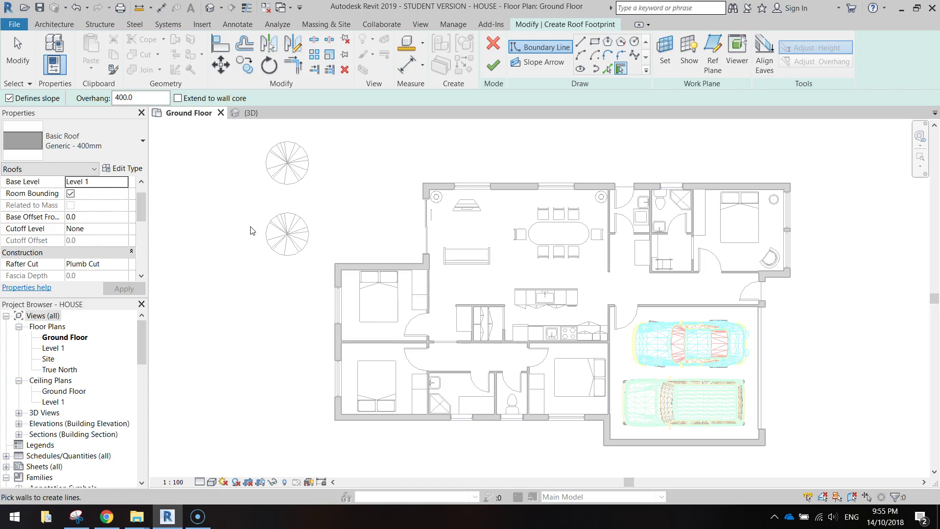
Step: Set the roof type to Basic Roof Generic - 400mm Tiled and confirm the 400.0 overhang
{"action": "left_click", "coordinate": [105, 145]}
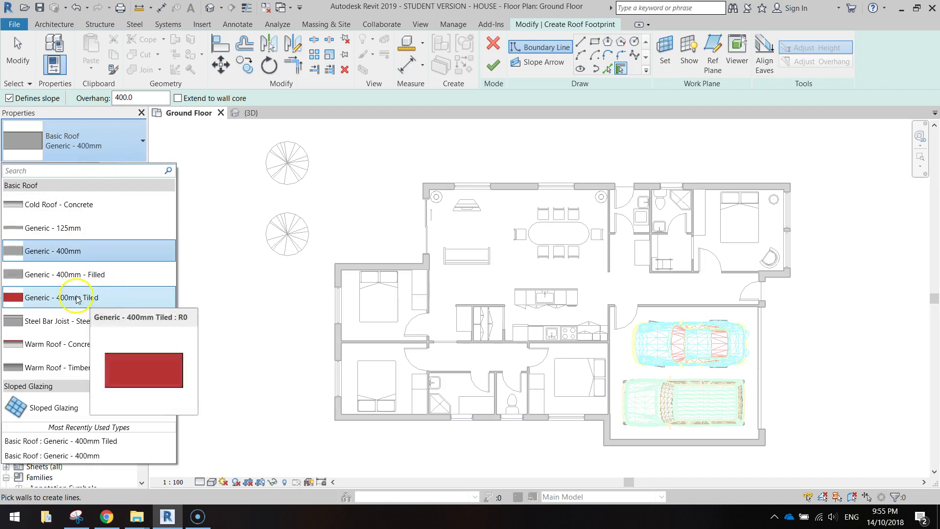
{"action": "left_click", "coordinate": [65, 299]}
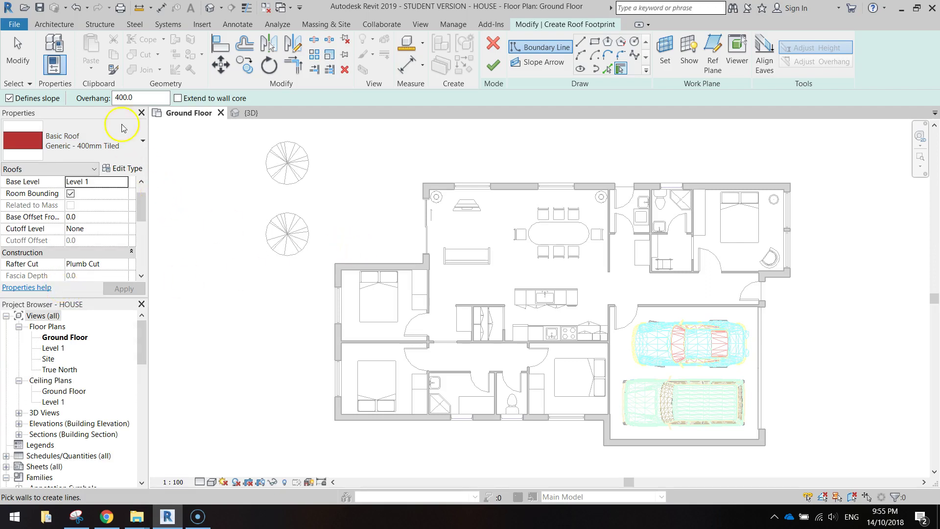
{"action": "left_click", "coordinate": [129, 100]}
{"action": "left_click_drag", "start_coordinate": [133, 99], "coordinate": [106, 99]}
{"action": "left_click", "coordinate": [107, 99]}
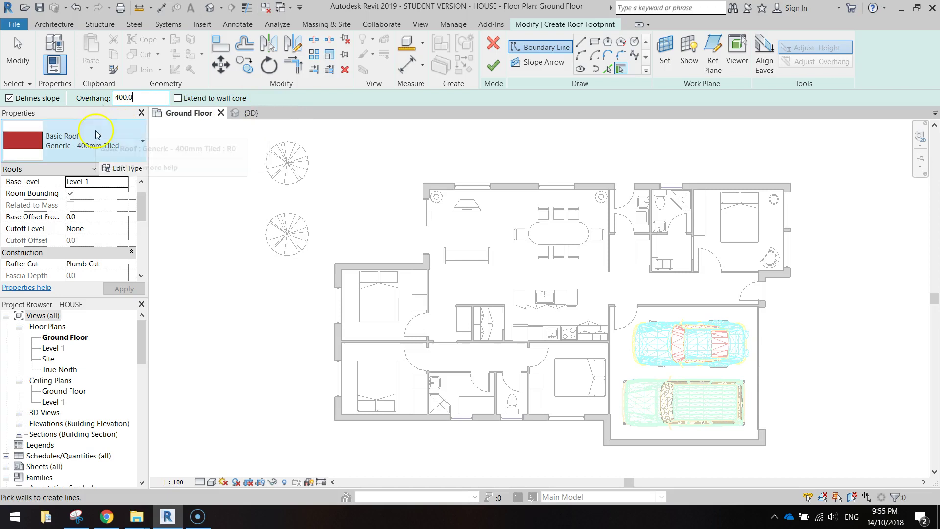
Step: Pick the bedroom's top wall as a boundary line and set its slope to 22°
{"action": "left_click", "coordinate": [362, 263]}
{"action": "left_click", "coordinate": [392, 257]}
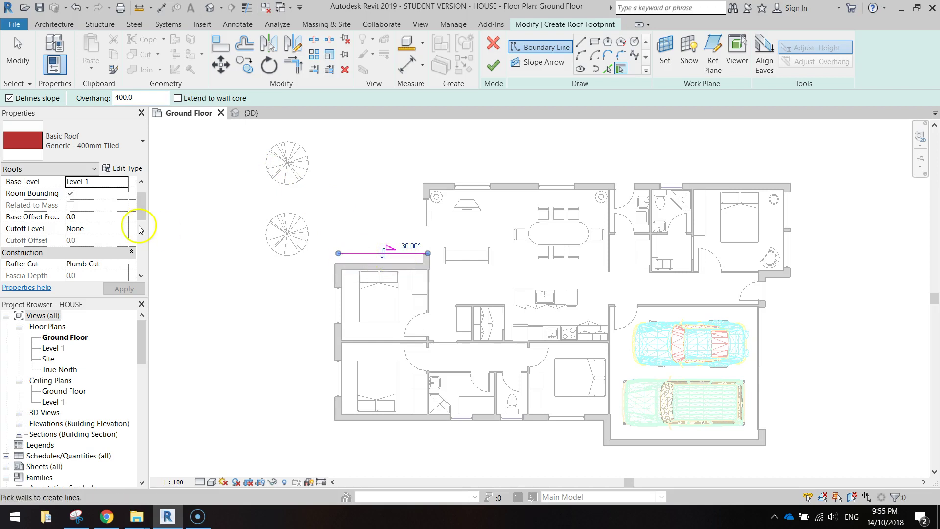
{"action": "scroll", "coordinate": [142, 208], "scroll_direction": "down", "scroll_amount": 2}
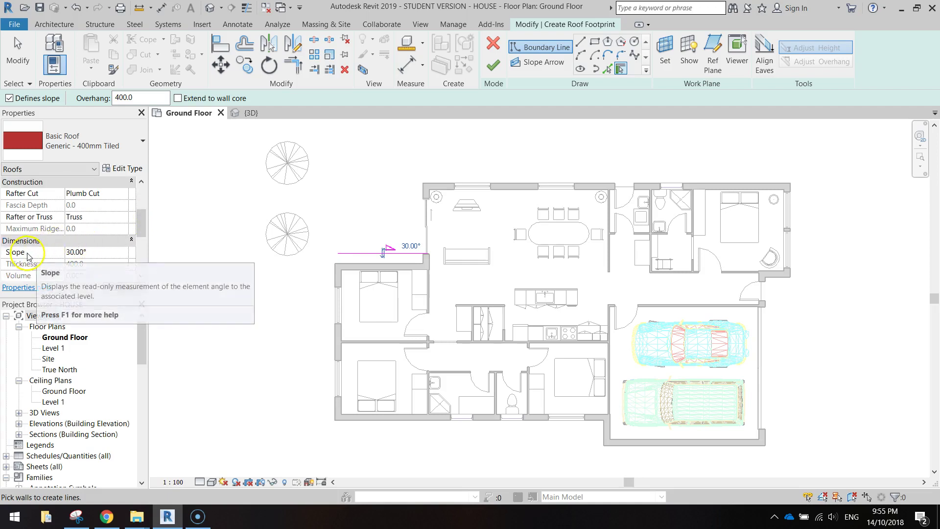
{"action": "left_click", "coordinate": [76, 252]}
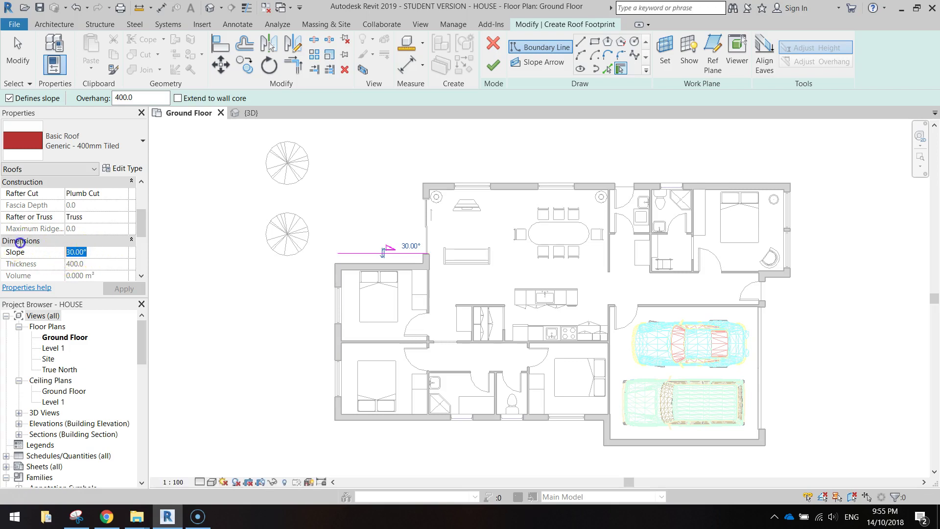
{"action": "type", "text": "22"}
{"action": "left_click", "coordinate": [122, 290]}
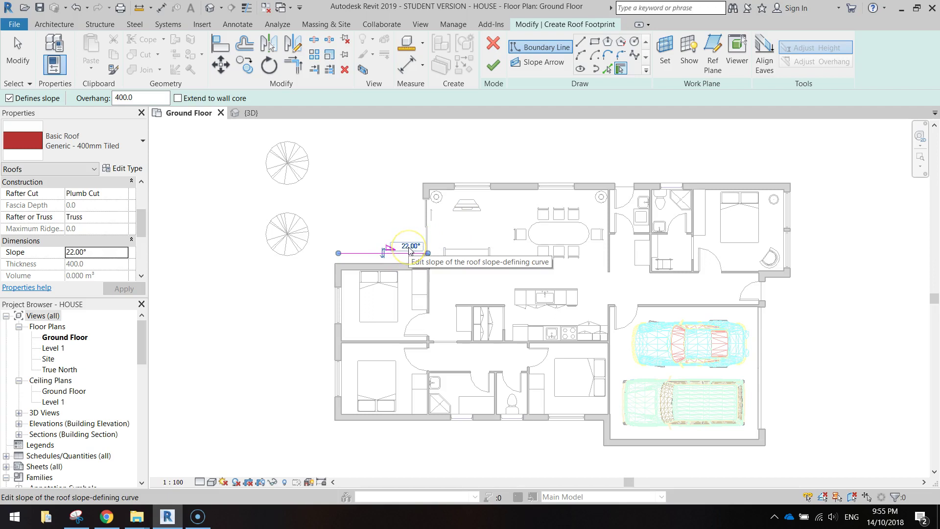
Step: Pick the remaining exterior walls to close the roof footprint around the house
{"action": "left_click", "coordinate": [426, 205]}
{"action": "left_click", "coordinate": [494, 189]}
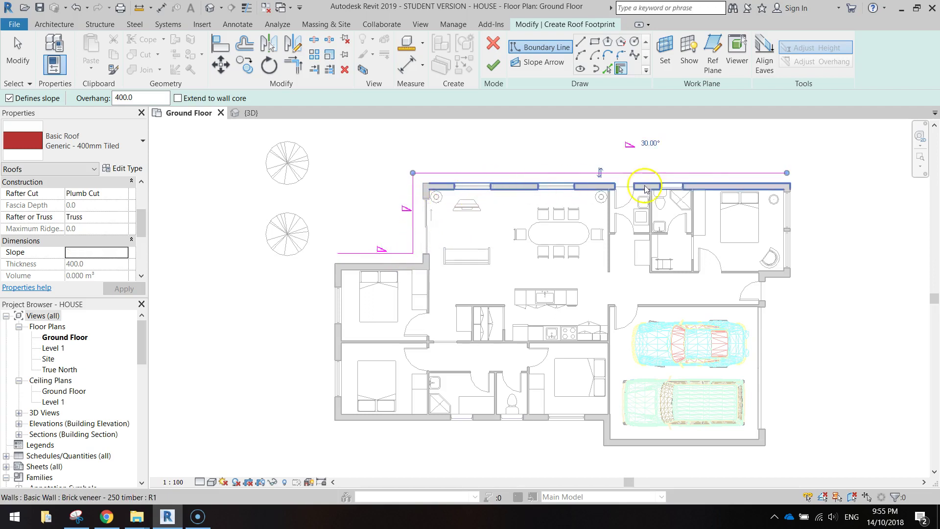
{"action": "left_click", "coordinate": [792, 204]}
{"action": "left_click", "coordinate": [764, 303]}
{"action": "left_click", "coordinate": [759, 368]}
{"action": "left_click", "coordinate": [681, 442]}
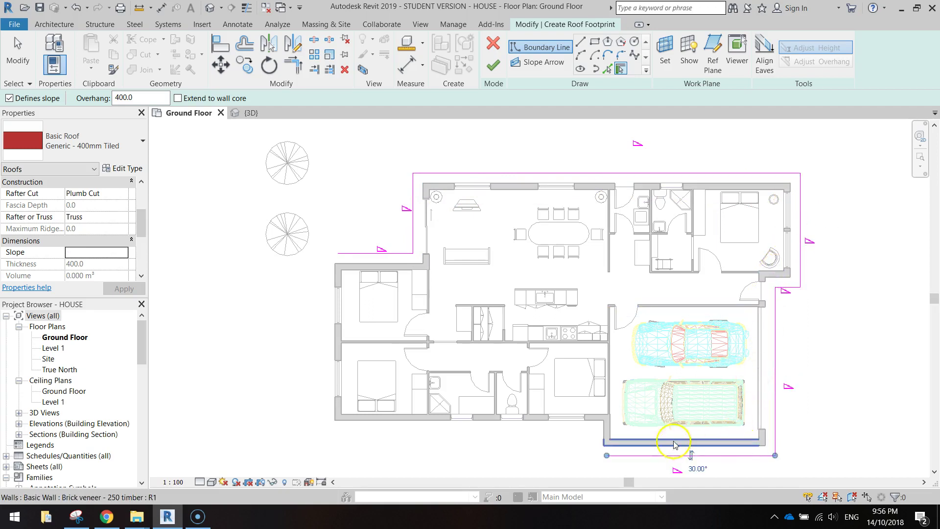
{"action": "left_click", "coordinate": [603, 436]}
{"action": "left_click", "coordinate": [576, 427]}
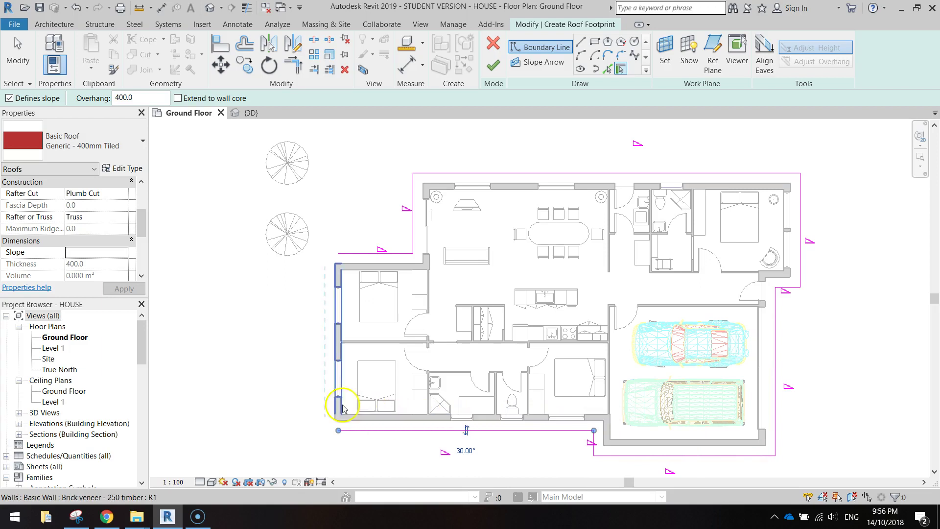
{"action": "left_click", "coordinate": [336, 385]}
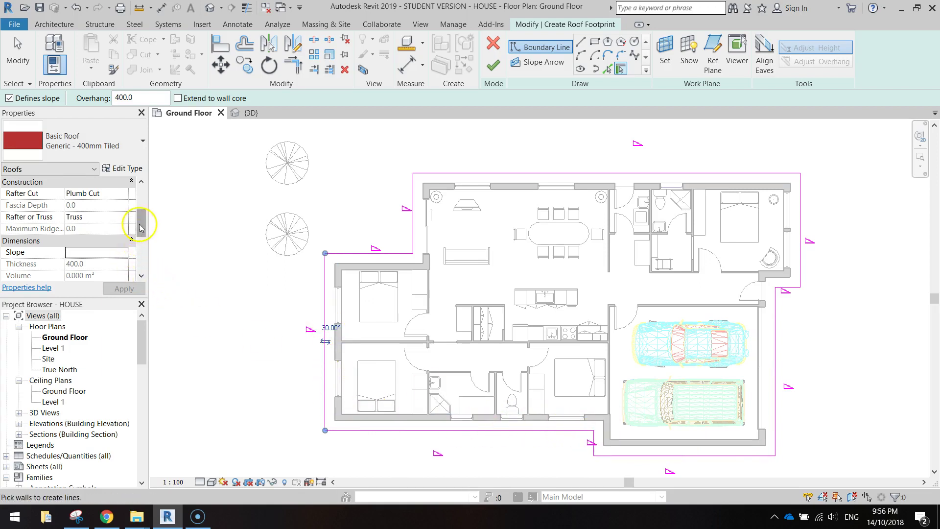
Step: Set the left wall's boundary line slope to 22°
{"action": "mouse_move", "coordinate": [139, 218]}
{"action": "left_mouse_down"}
{"action": "mouse_move", "coordinate": [143, 262]}
{"action": "mouse_move", "coordinate": [141, 205]}
{"action": "left_mouse_up"}
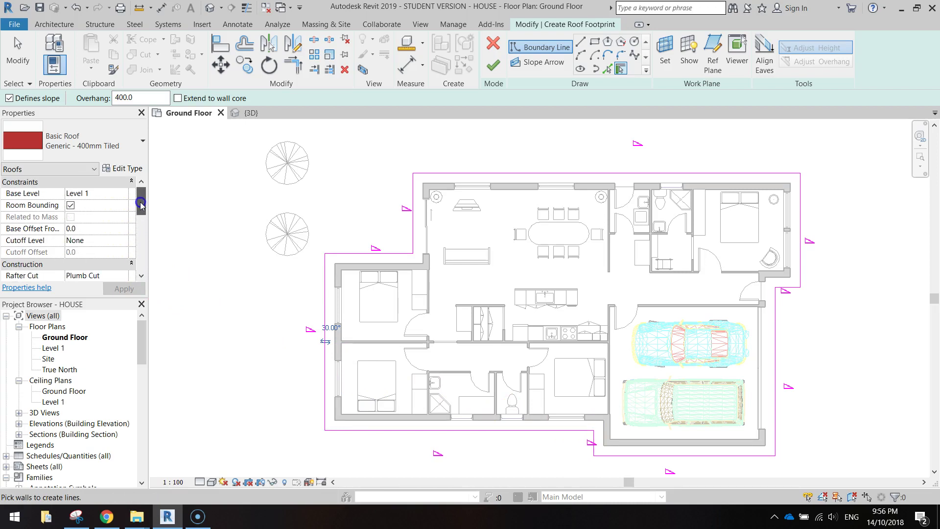
{"action": "left_click", "coordinate": [325, 315]}
{"action": "scroll", "coordinate": [98, 242], "scroll_direction": "down", "scroll_amount": 5}
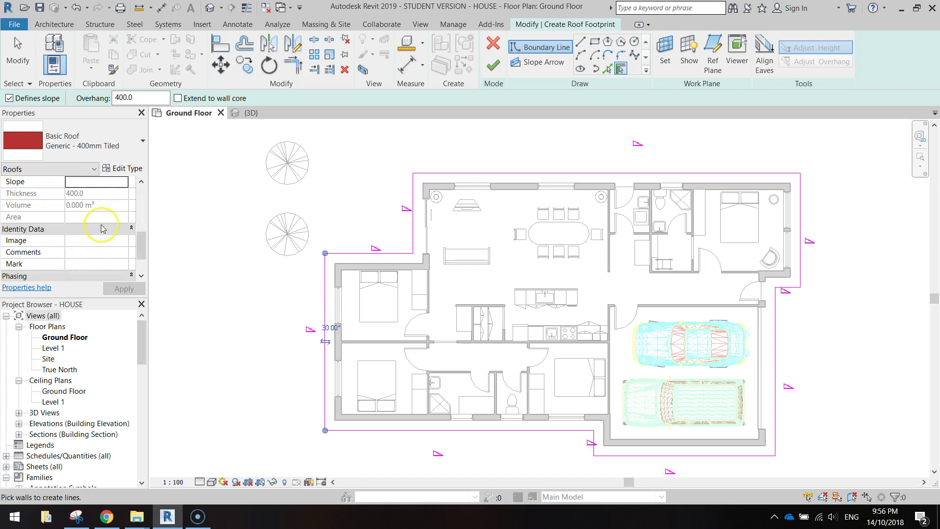
{"action": "scroll", "coordinate": [102, 227], "scroll_direction": "up", "scroll_amount": 2}
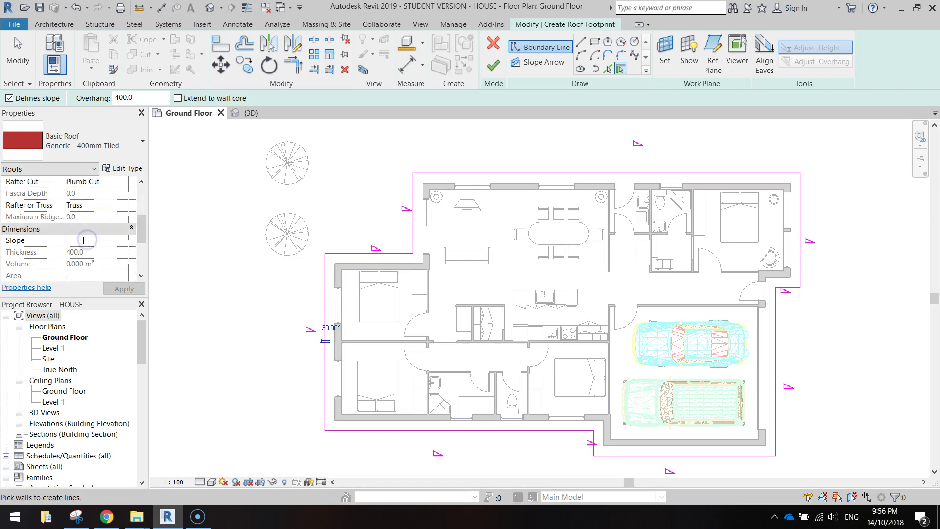
{"action": "left_click", "coordinate": [84, 240]}
{"action": "type", "text": "22"}
{"action": "key", "text": "Return"}
{"action": "scroll", "coordinate": [84, 244], "scroll_direction": "down", "scroll_amount": 1}
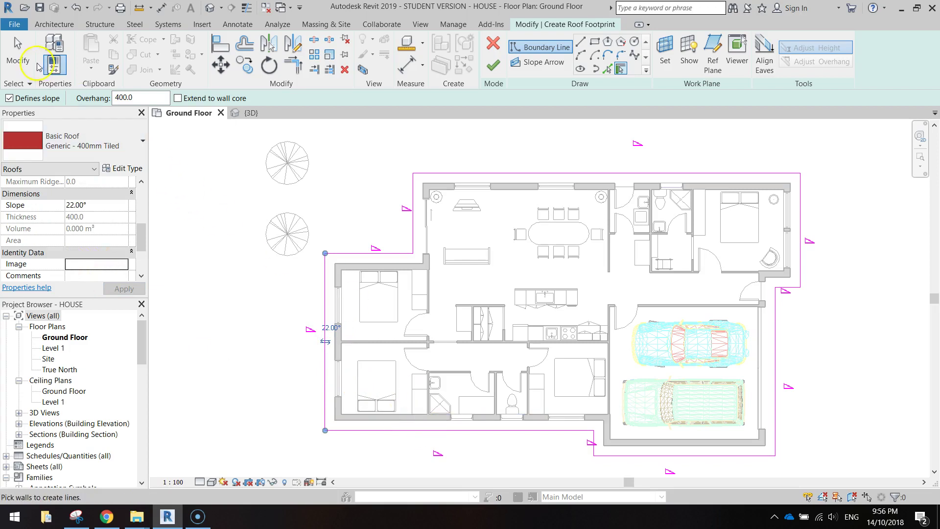
Step: Verify every boundary edge has 22° slope and 400 overhang, then finish the footprint sketch
{"action": "left_click", "coordinate": [18, 53]}
{"action": "left_click", "coordinate": [401, 254]}
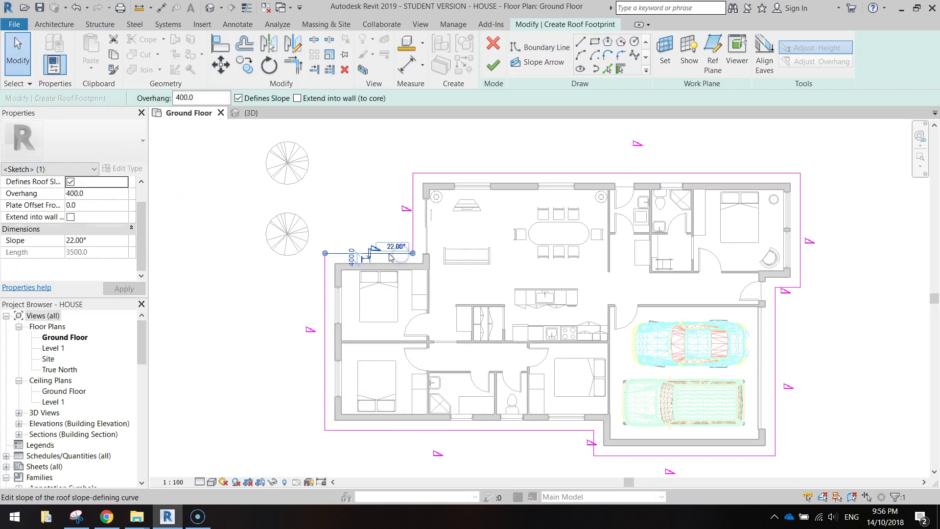
{"action": "left_click", "coordinate": [413, 210]}
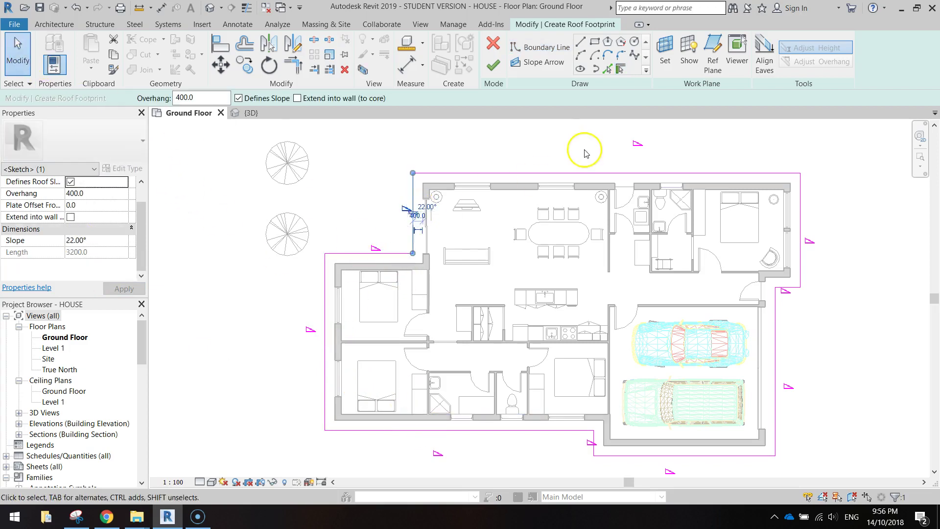
{"action": "left_click", "coordinate": [588, 173]}
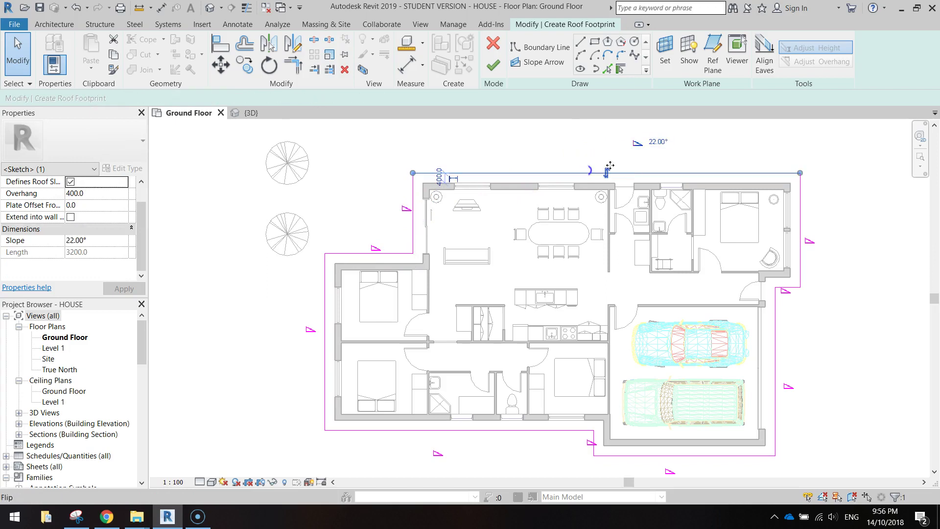
{"action": "left_click", "coordinate": [800, 228]}
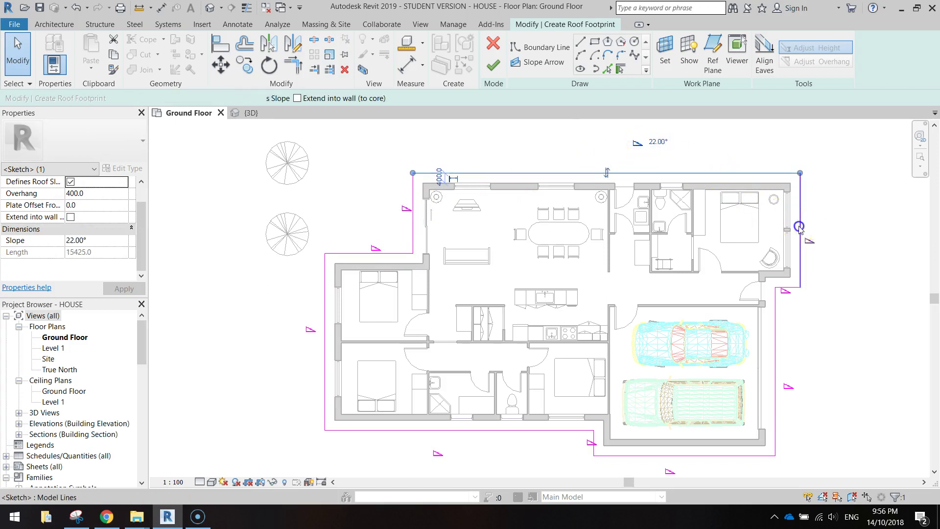
{"action": "left_click", "coordinate": [774, 325]}
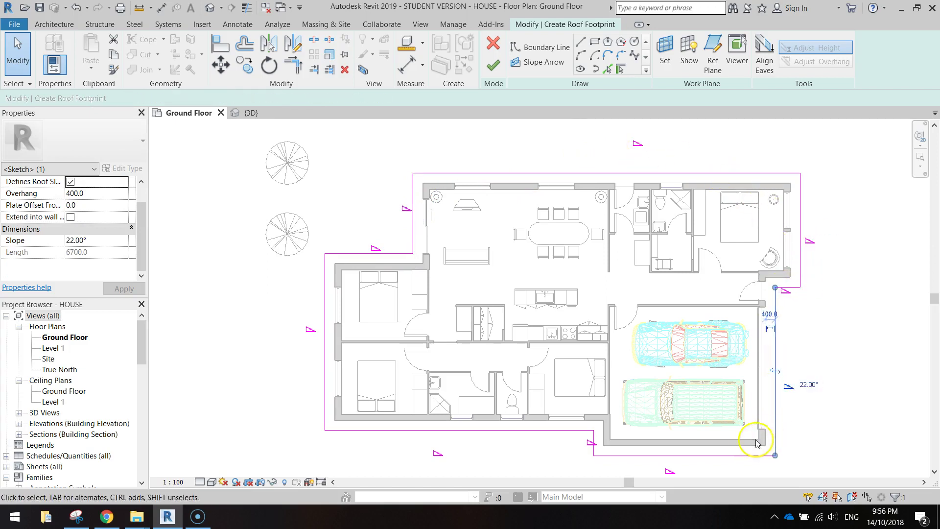
{"action": "left_click", "coordinate": [583, 431]}
{"action": "left_click", "coordinate": [783, 422]}
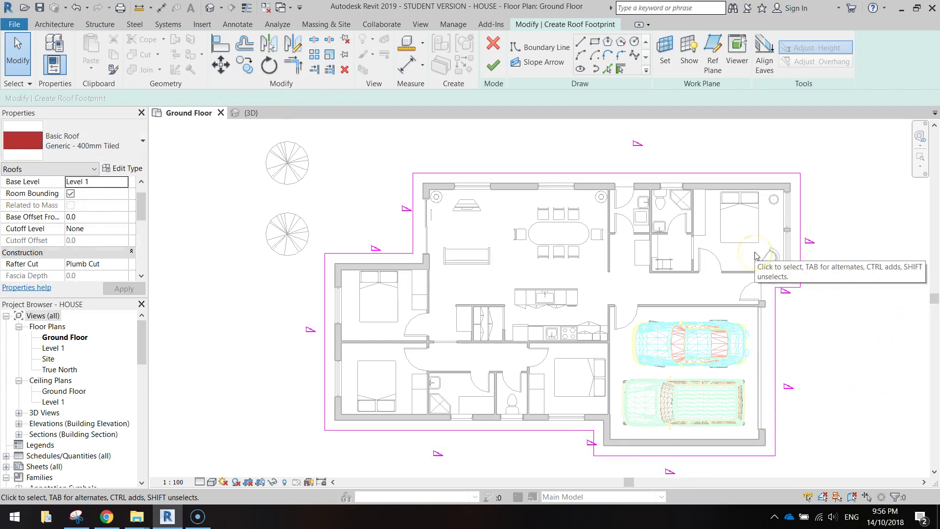
{"action": "left_click", "coordinate": [490, 67]}
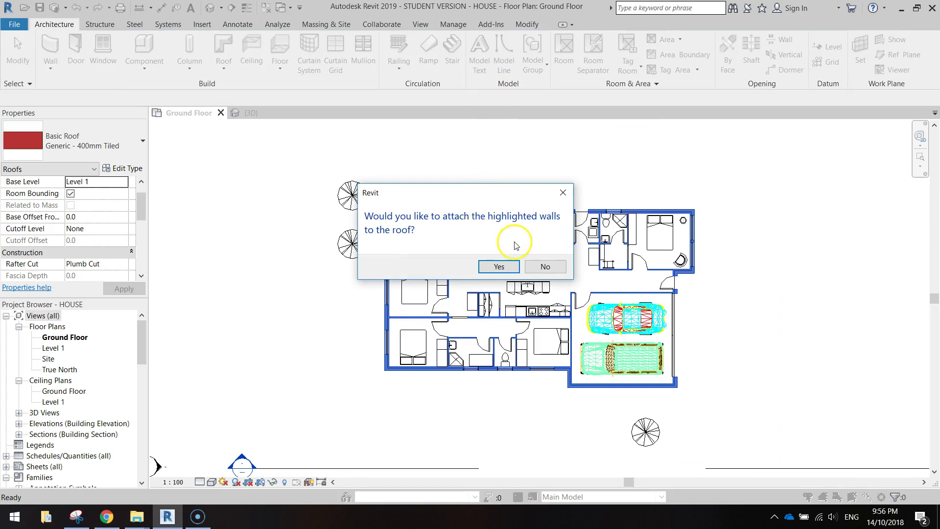
Step: Attach the walls to the roof and view the tiled hip roof from the front-right in 3D
{"action": "left_click", "coordinate": [499, 266]}
{"action": "scroll", "coordinate": [499, 266], "scroll_direction": "up", "scroll_amount": 2}
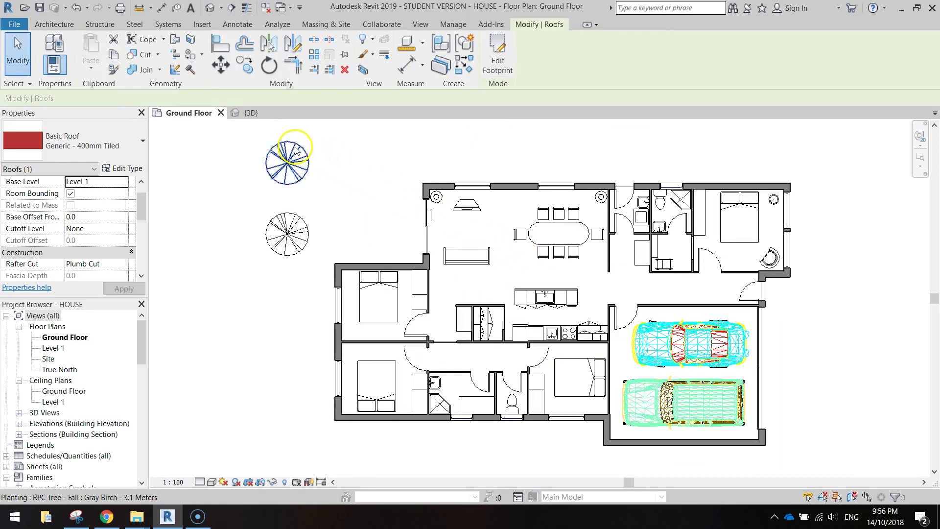
{"action": "left_click", "coordinate": [249, 113]}
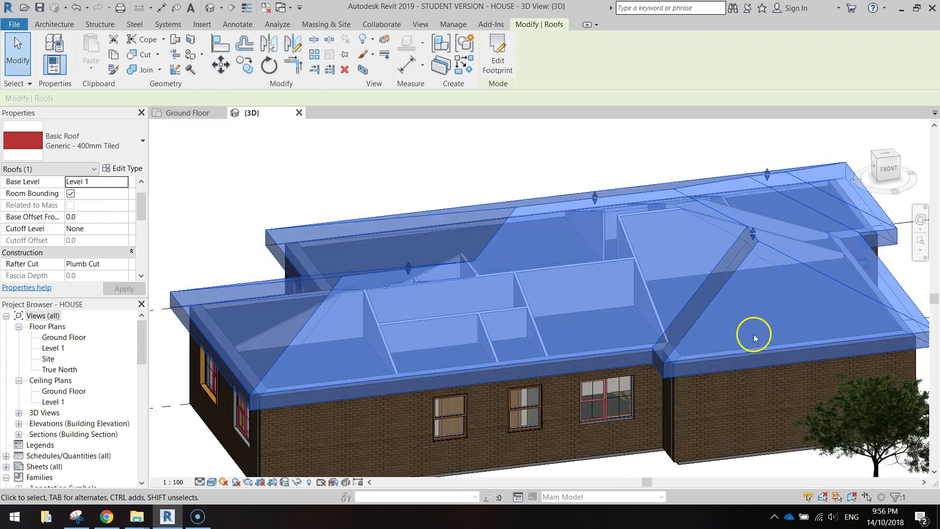
{"action": "left_click", "coordinate": [296, 185]}
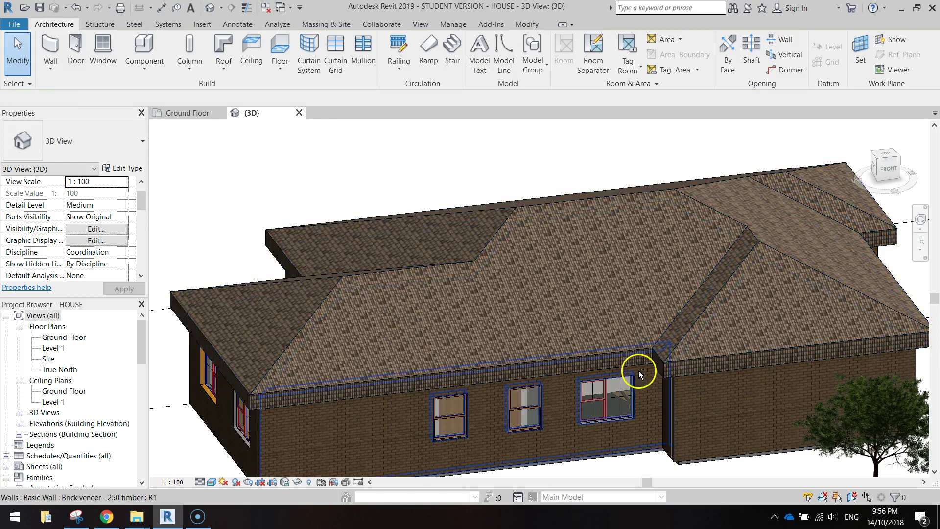
{"action": "middle_click_drag", "start_coordinate": [640, 371], "coordinate": [550, 300], "text": "shift"}
{"action": "scroll", "coordinate": [537, 325], "scroll_direction": "up", "scroll_amount": 4}
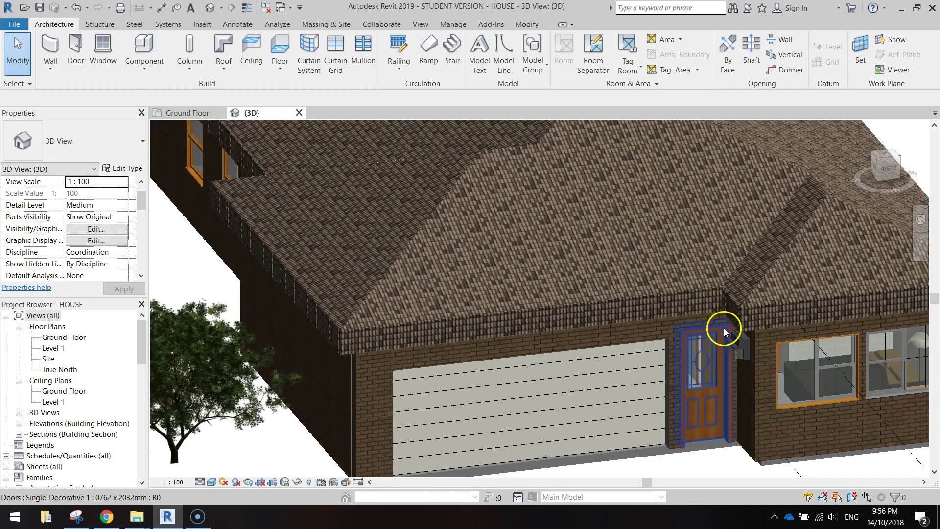
{"action": "scroll", "coordinate": [657, 313], "scroll_direction": "down", "scroll_amount": 3}
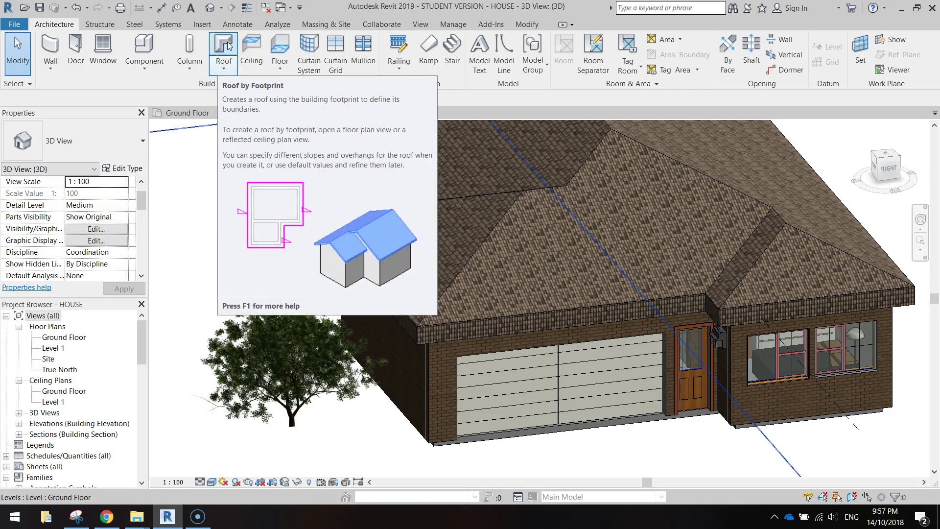
Step: Add roof gutters along the garage roof edge and the next eave
{"action": "left_click", "coordinate": [225, 64]}
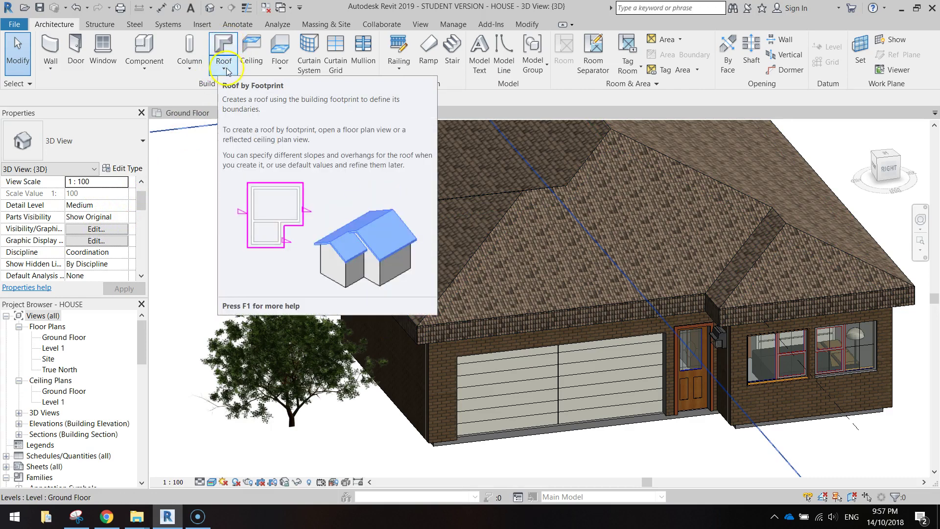
{"action": "left_click", "coordinate": [227, 71]}
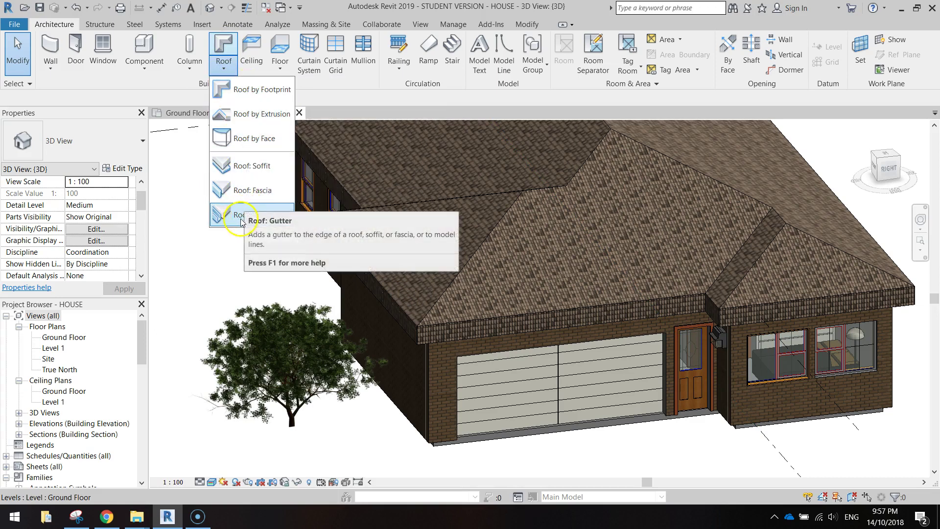
{"action": "left_click", "coordinate": [222, 216]}
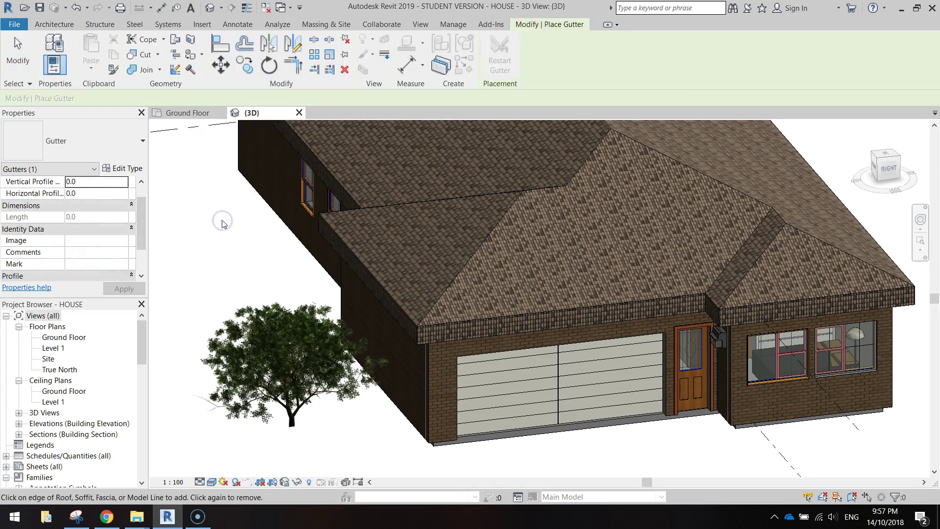
{"action": "scroll", "coordinate": [533, 357], "scroll_direction": "up", "scroll_amount": 3}
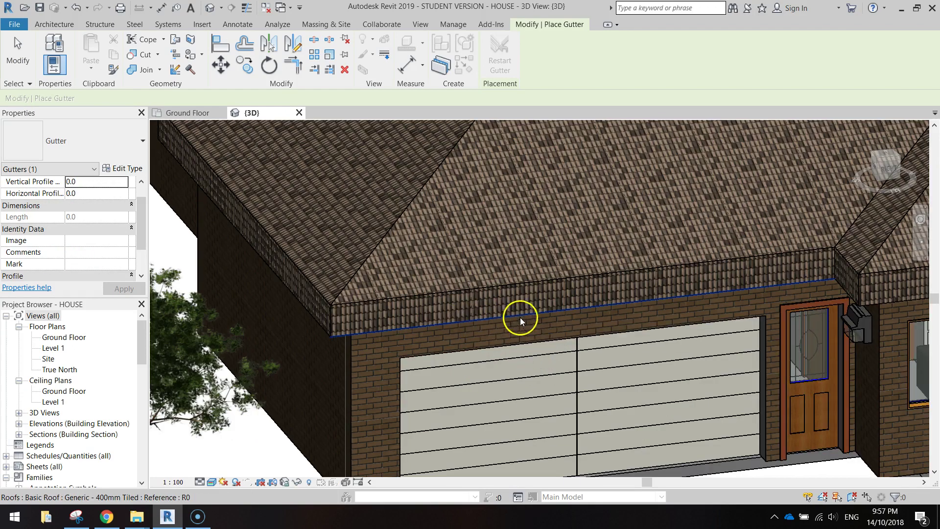
{"action": "left_click", "coordinate": [542, 313]}
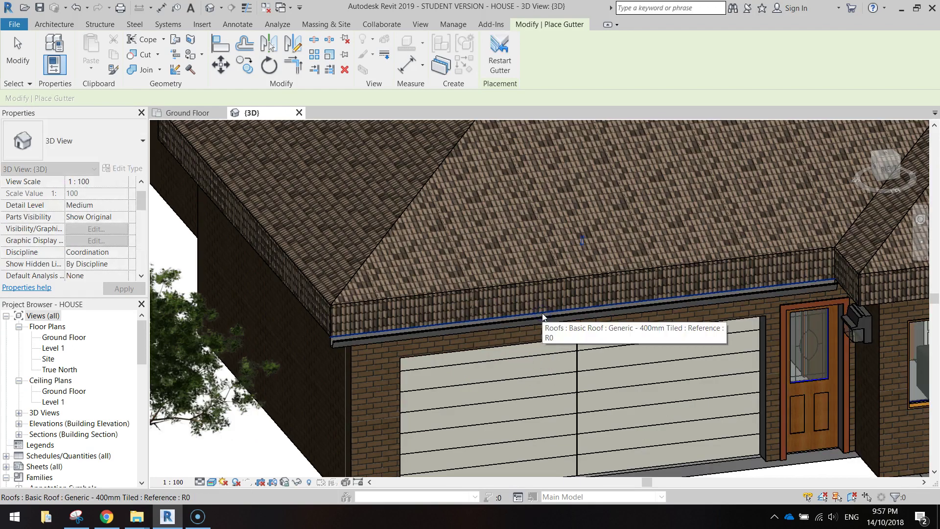
{"action": "left_click", "coordinate": [323, 326]}
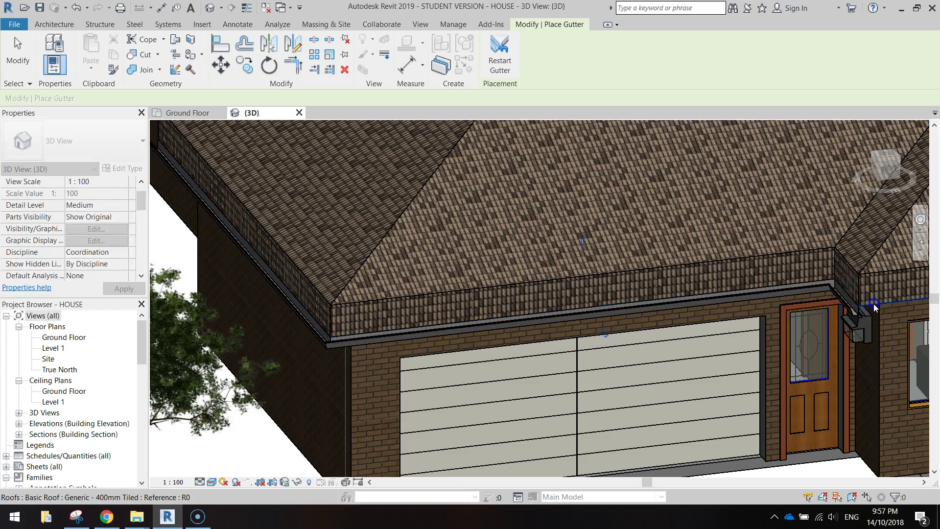
Step: Add gutters to the remaining left and right eaves on the far side of the house
{"action": "middle_click_drag", "start_coordinate": [877, 306], "coordinate": [529, 348]}
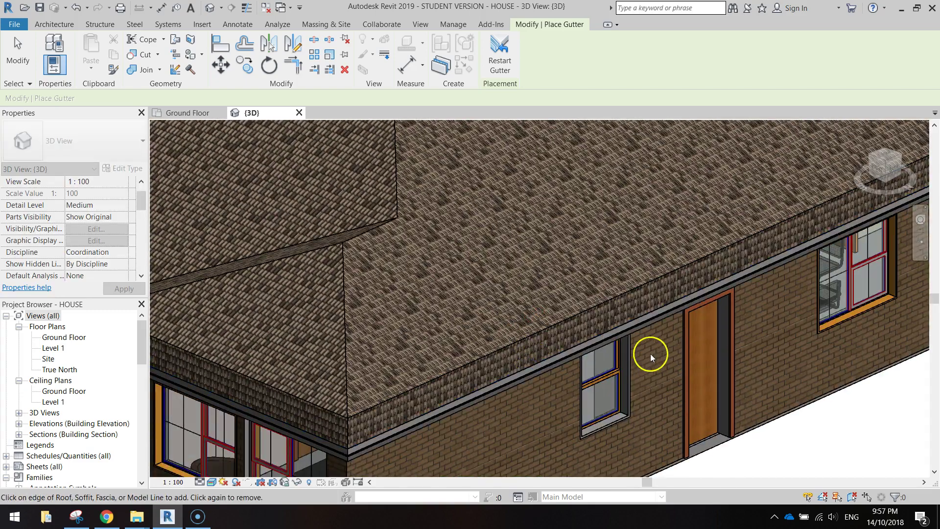
{"action": "middle_click_drag", "start_coordinate": [651, 356], "coordinate": [217, 373], "text": "shift"}
{"action": "left_click", "coordinate": [210, 383]}
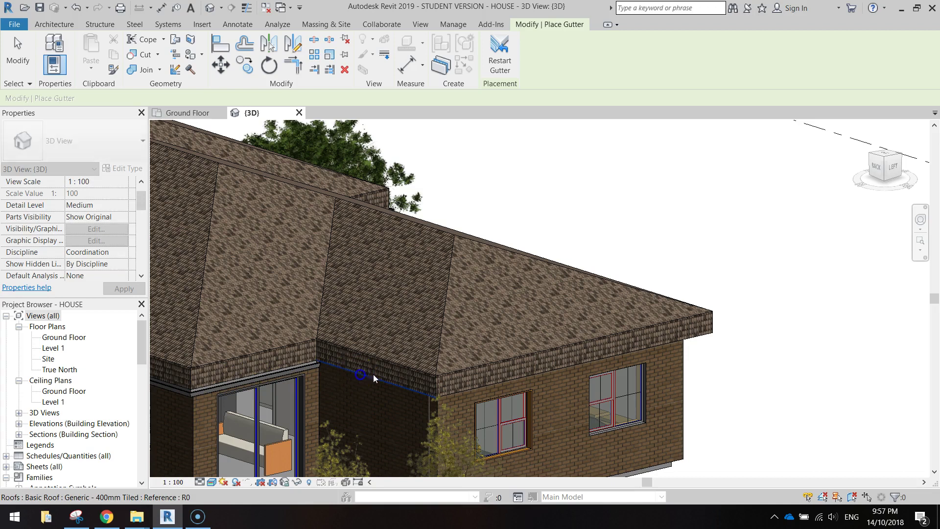
{"action": "left_click", "coordinate": [656, 373]}
{"action": "middle_click_drag", "start_coordinate": [642, 375], "coordinate": [527, 378], "text": "shift"}
{"action": "left_click", "coordinate": [475, 294]}
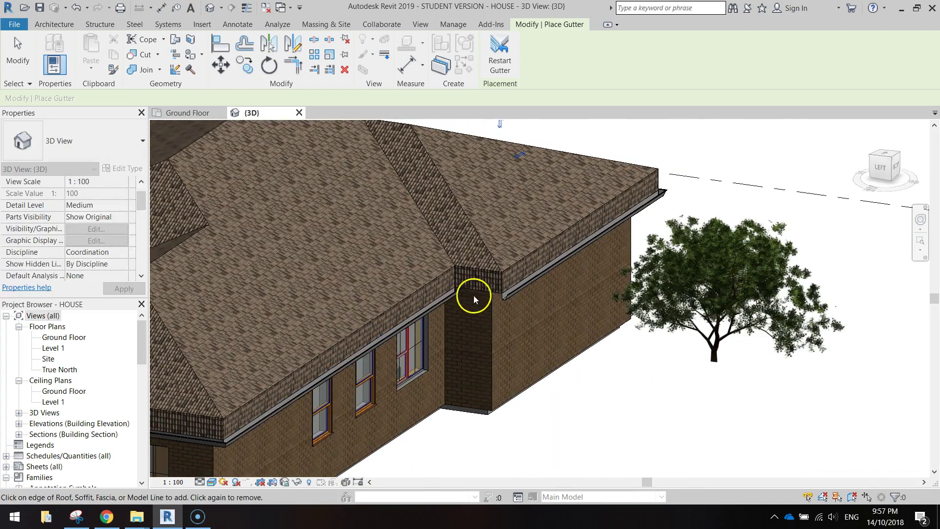
{"action": "left_click", "coordinate": [633, 320]}
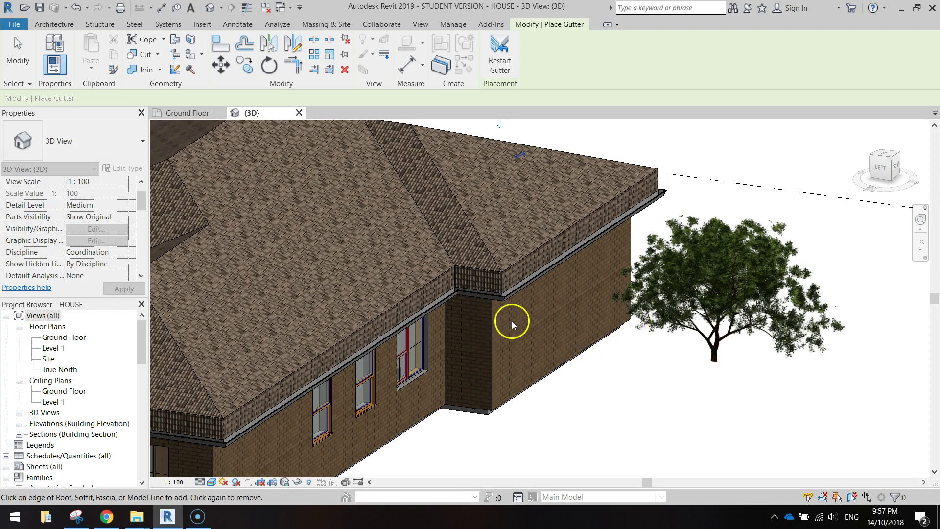
{"action": "key", "text": "Escape"}
{"action": "middle_click_drag", "start_coordinate": [525, 340], "coordinate": [552, 340]}
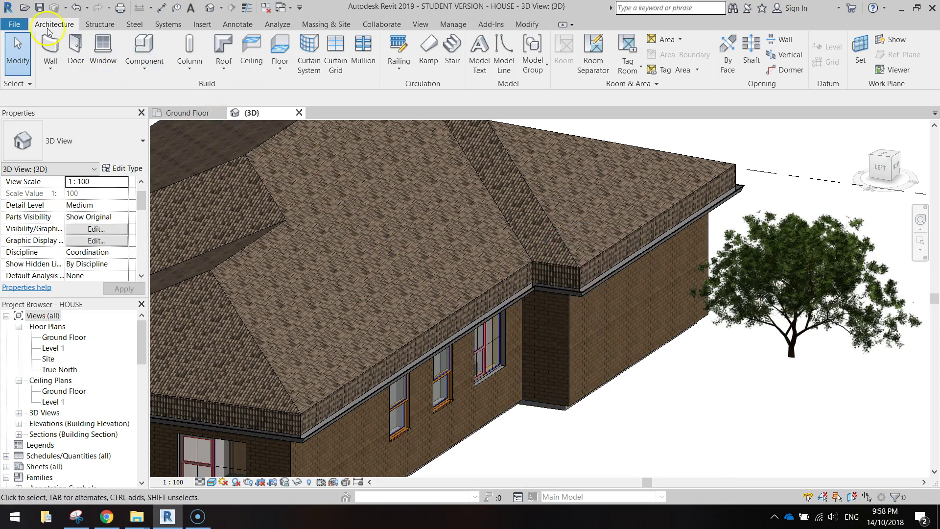
Step: Add roof fascia to the corner eave and the left and right roof eaves
{"action": "left_click", "coordinate": [226, 72]}
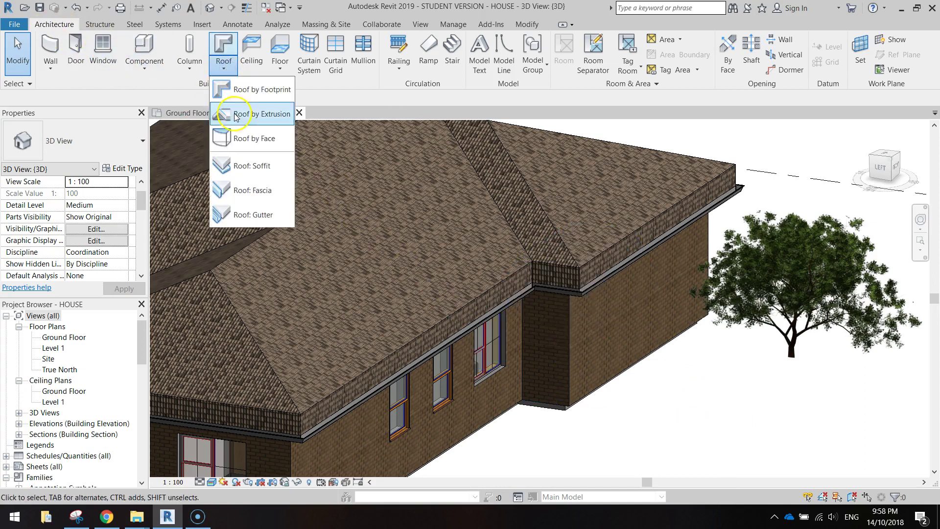
{"action": "left_click", "coordinate": [257, 196]}
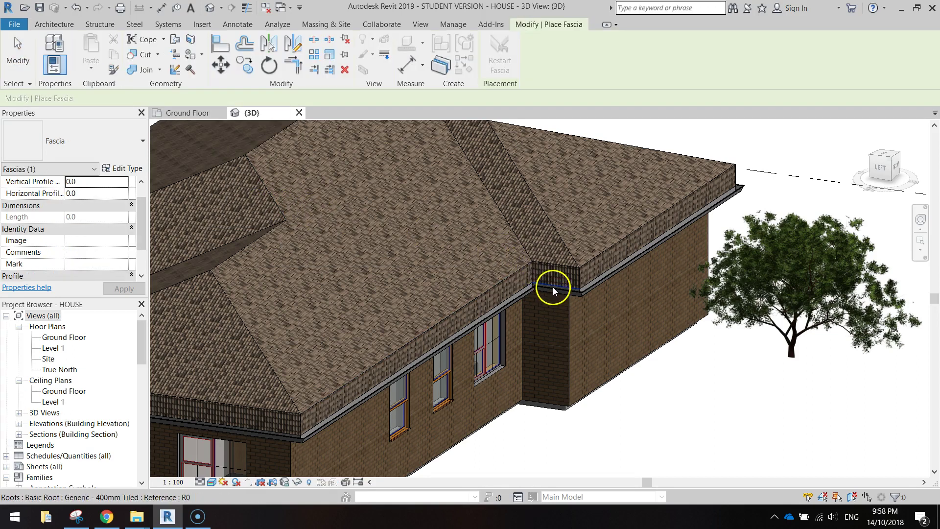
{"action": "scroll", "coordinate": [552, 287], "scroll_direction": "up", "scroll_amount": 3}
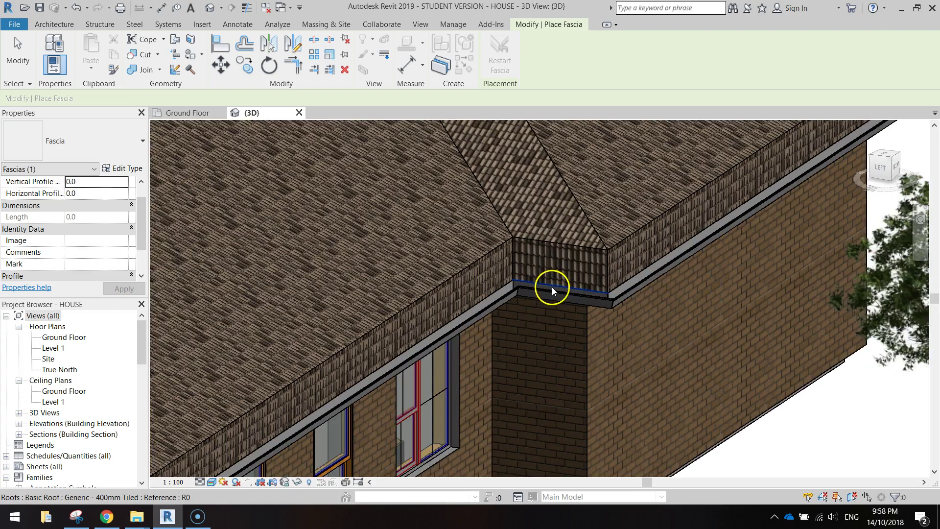
{"action": "left_click", "coordinate": [551, 286]}
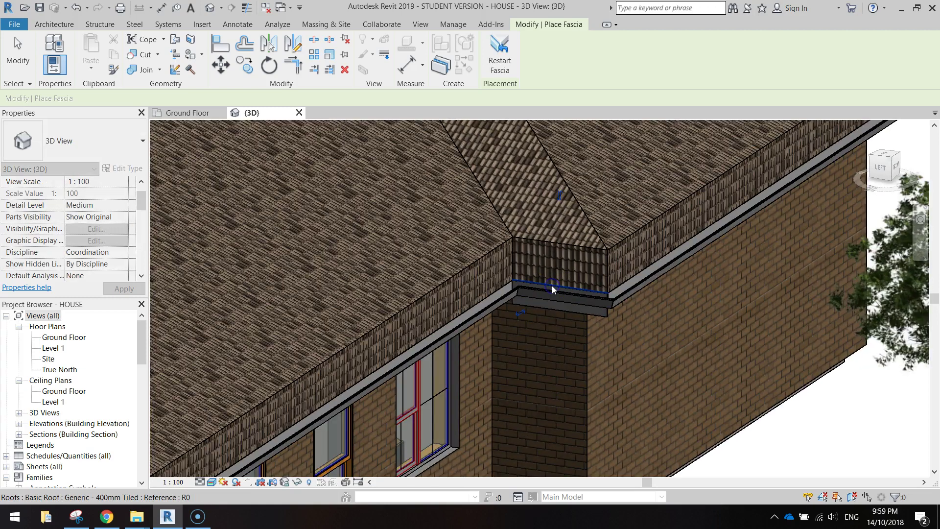
{"action": "left_click", "coordinate": [501, 294]}
{"action": "left_click", "coordinate": [634, 278]}
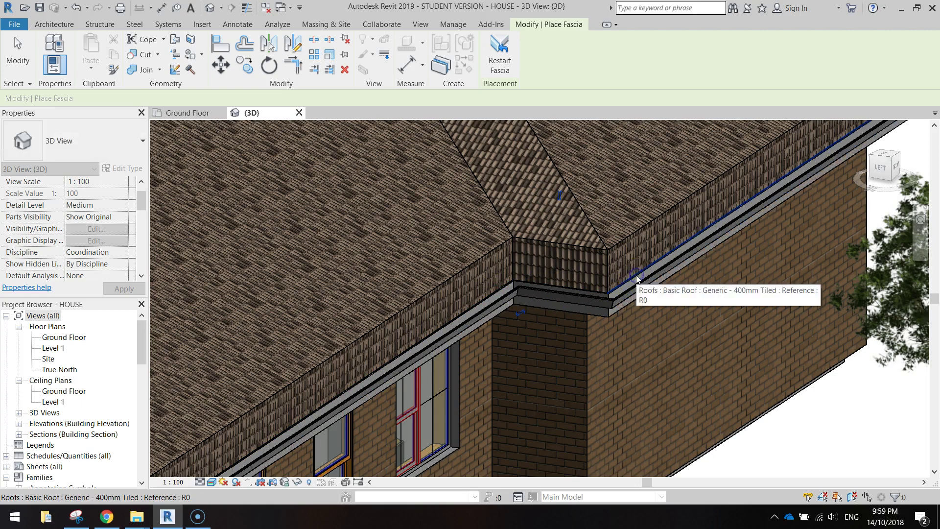
Step: Orbit around the house to check fascia coverage on every side, then end fascia placement
{"action": "middle_click_drag", "start_coordinate": [636, 276], "coordinate": [780, 345], "text": "shift"}
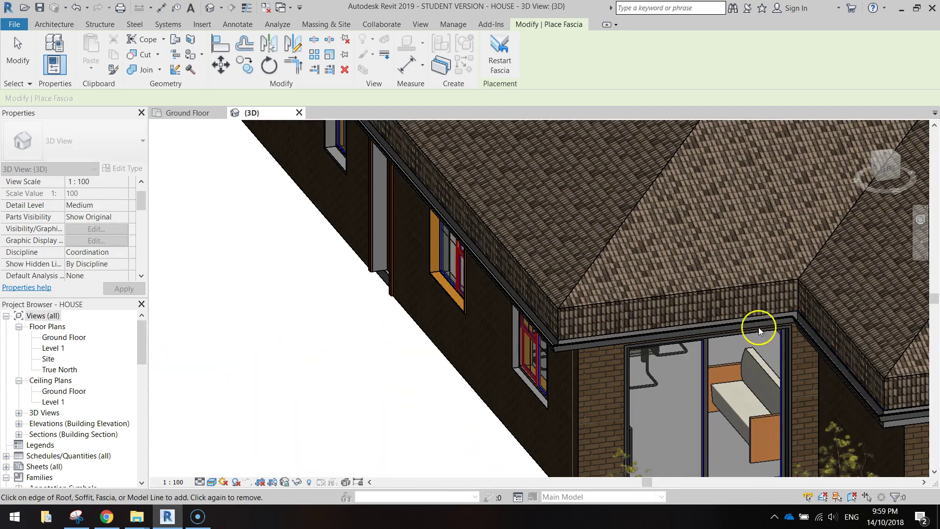
{"action": "scroll", "coordinate": [518, 326], "scroll_direction": "down", "scroll_amount": 2}
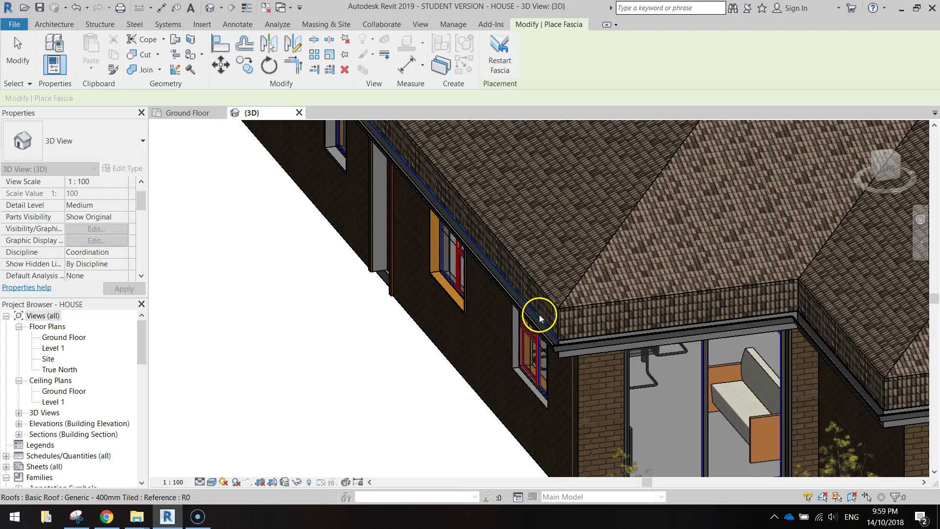
{"action": "scroll", "coordinate": [368, 197], "scroll_direction": "down", "scroll_amount": 2}
{"action": "scroll", "coordinate": [405, 252], "scroll_direction": "up", "scroll_amount": 3}
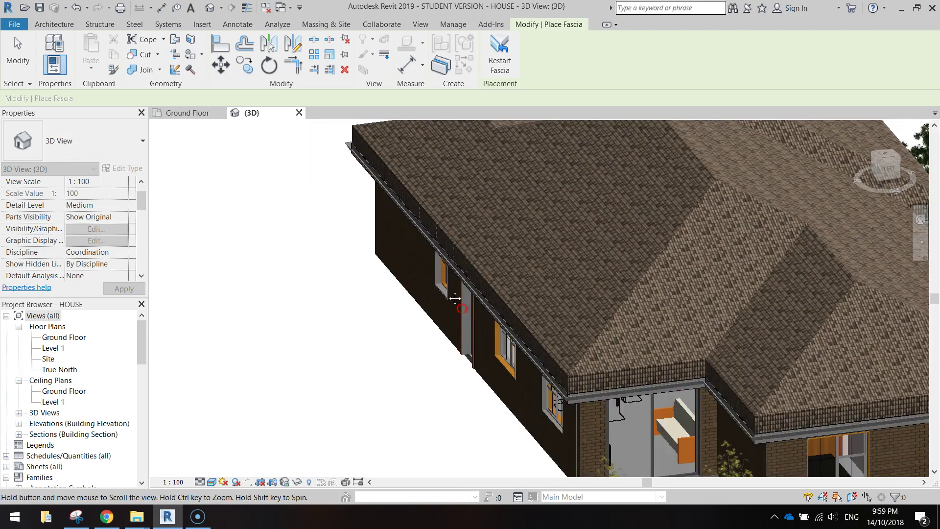
{"action": "middle_click_drag", "start_coordinate": [357, 147], "coordinate": [623, 147], "text": "shift"}
{"action": "middle_click_drag", "start_coordinate": [707, 424], "coordinate": [809, 407], "text": "shift"}
{"action": "middle_click_drag", "start_coordinate": [863, 390], "coordinate": [696, 371]}
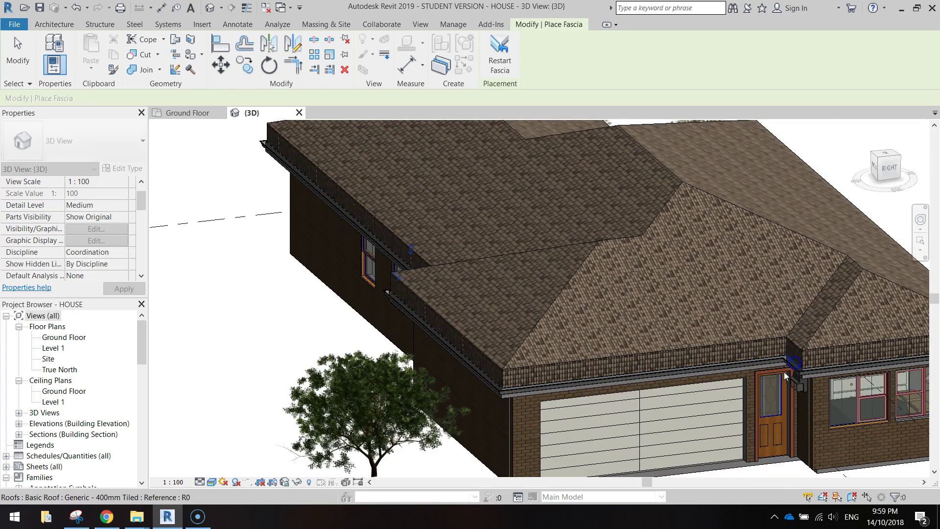
{"action": "middle_click_drag", "start_coordinate": [498, 389], "coordinate": [607, 333], "text": "shift"}
{"action": "scroll", "coordinate": [607, 333], "scroll_direction": "up", "scroll_amount": 5}
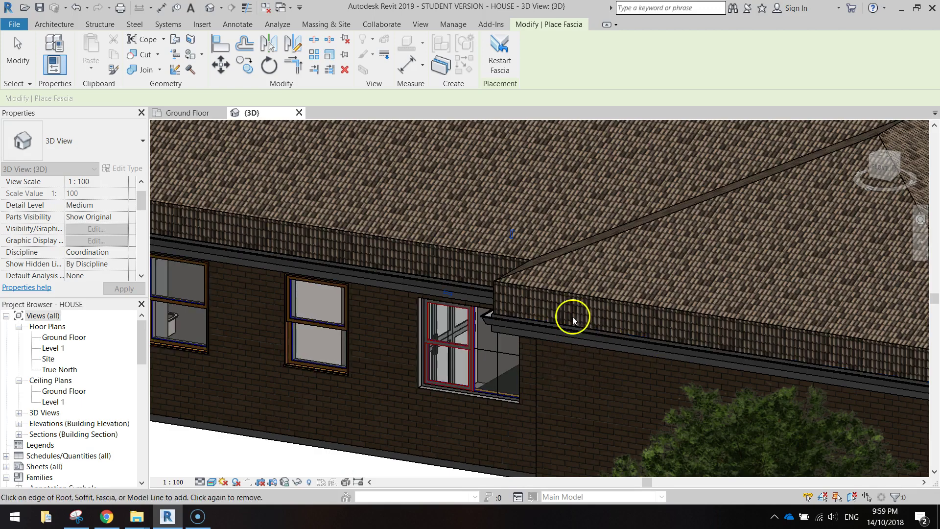
{"action": "scroll", "coordinate": [562, 322], "scroll_direction": "down", "scroll_amount": 5}
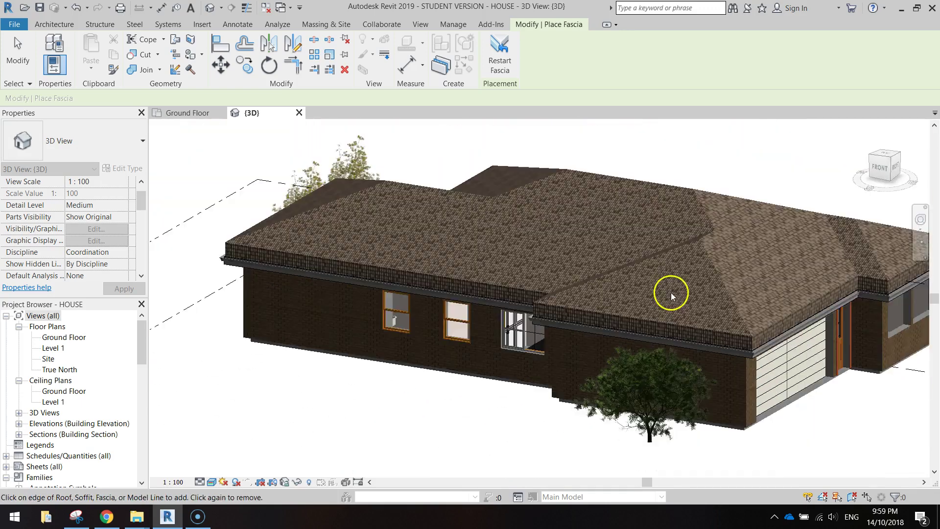
{"action": "middle_click_drag", "start_coordinate": [671, 296], "coordinate": [607, 296], "text": "shift"}
{"action": "key", "text": "Escape"}
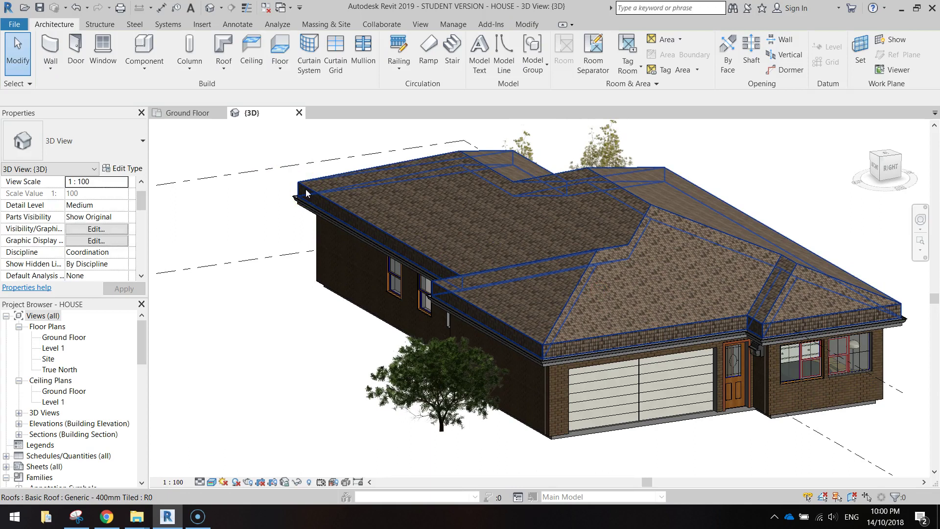
Step: Start a roof soffit on Level 1 from the Ground Floor plan
{"action": "left_click", "coordinate": [203, 112]}
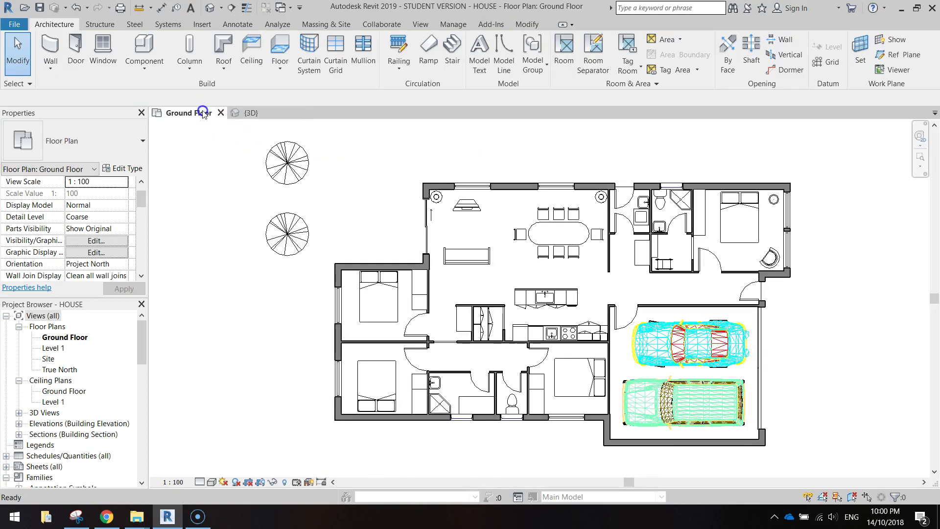
{"action": "left_click", "coordinate": [228, 68]}
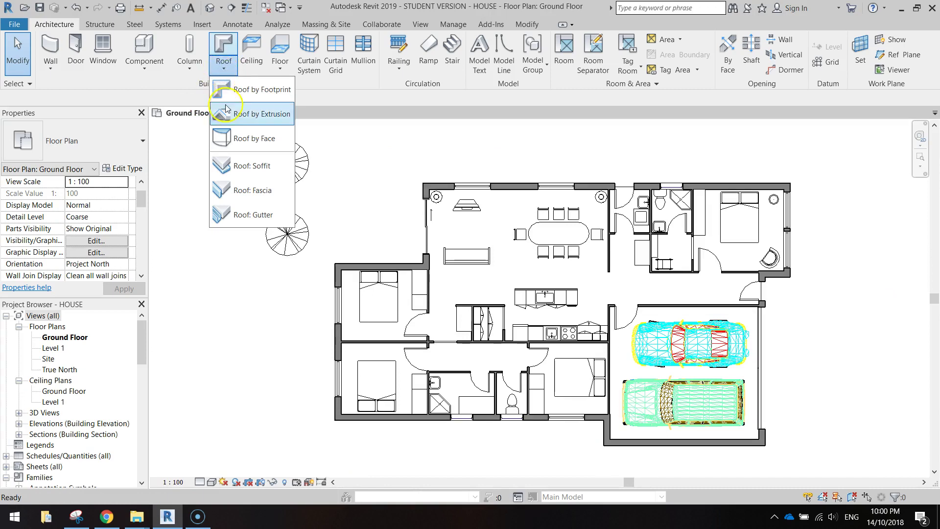
{"action": "left_click", "coordinate": [256, 167]}
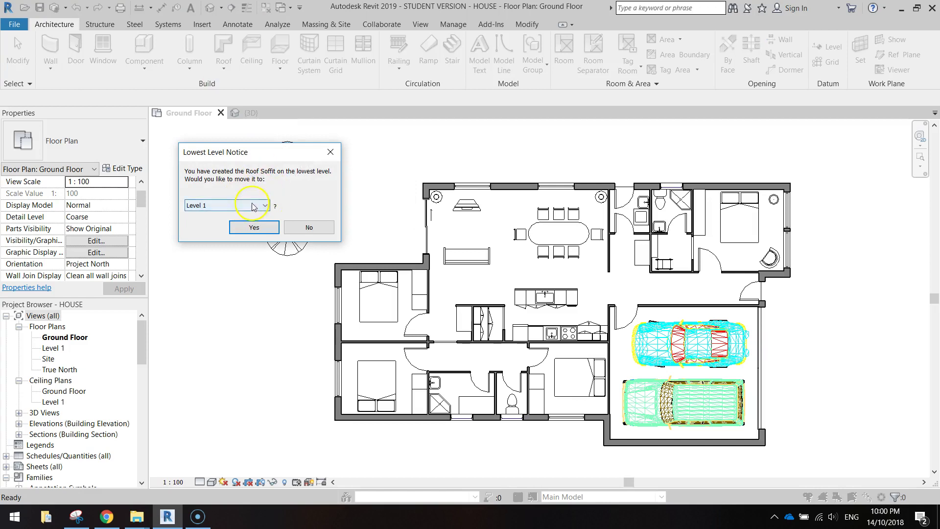
{"action": "left_click", "coordinate": [254, 228]}
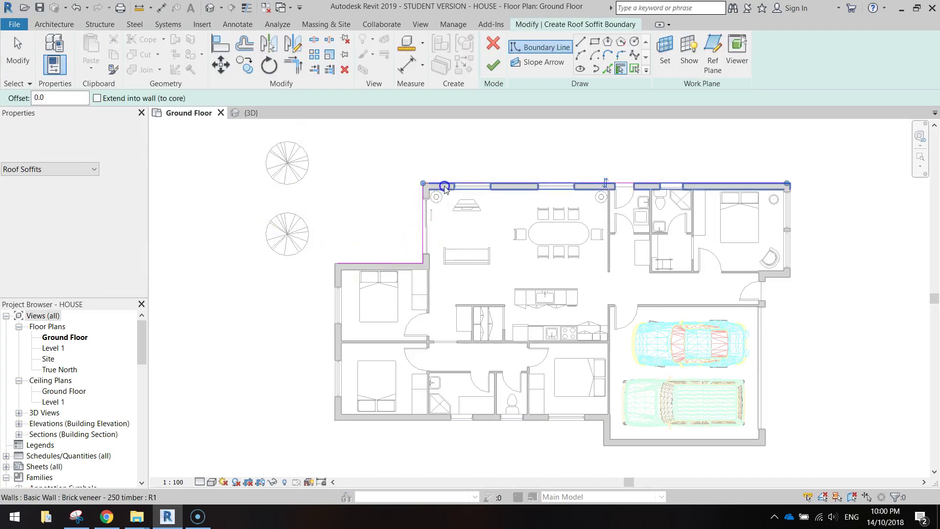
Step: Trace the soffit boundary along the top, garage, bottom and left exterior walls
{"action": "left_click", "coordinate": [771, 202]}
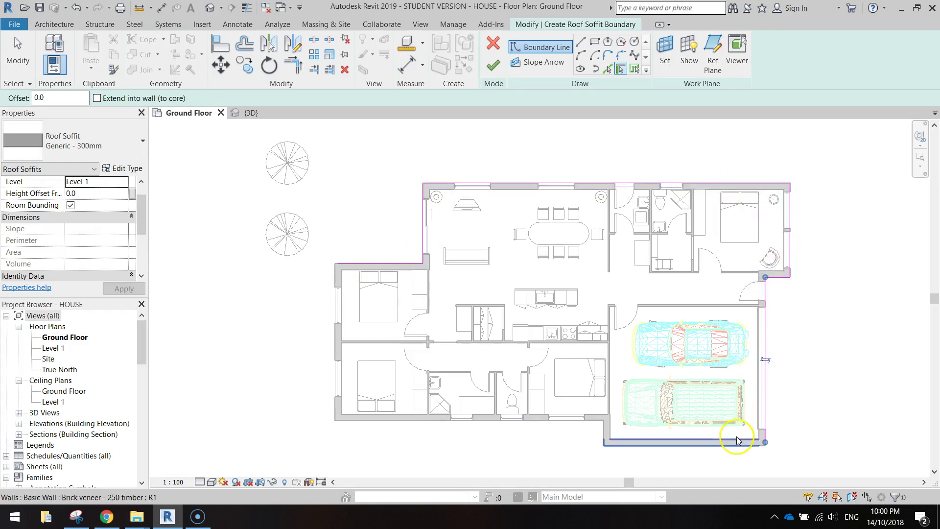
{"action": "left_click", "coordinate": [607, 438]}
{"action": "left_click", "coordinate": [606, 434]}
{"action": "left_click", "coordinate": [521, 417]}
{"action": "left_click", "coordinate": [339, 390]}
{"action": "left_click", "coordinate": [389, 283]}
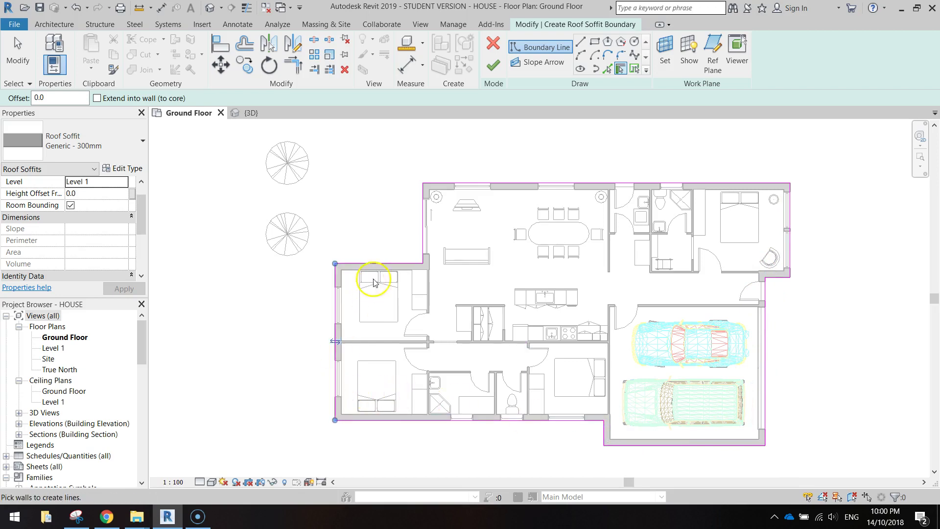
{"action": "left_click", "coordinate": [748, 205]}
Step: Finish the soffit sketch and inspect the eaves' soffit, fascia and gutters in 3D
{"action": "left_click", "coordinate": [495, 66]}
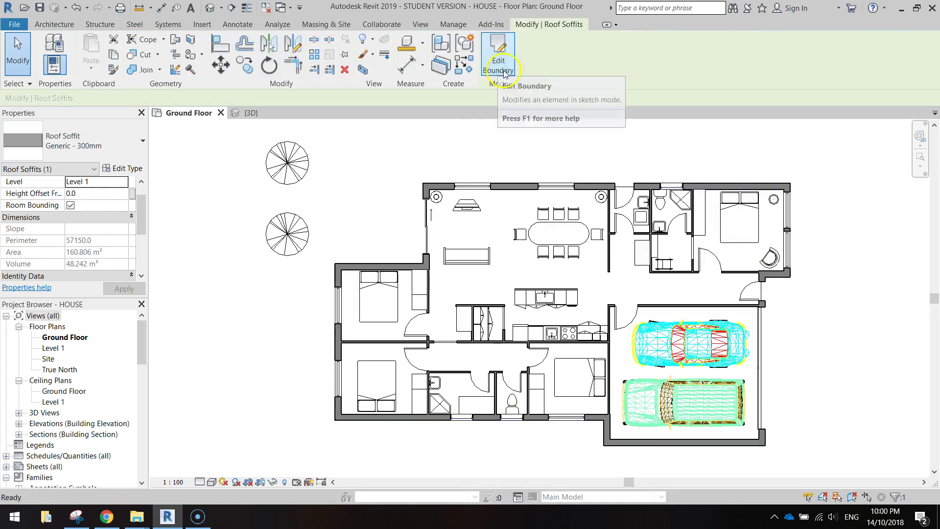
{"action": "left_click", "coordinate": [267, 120]}
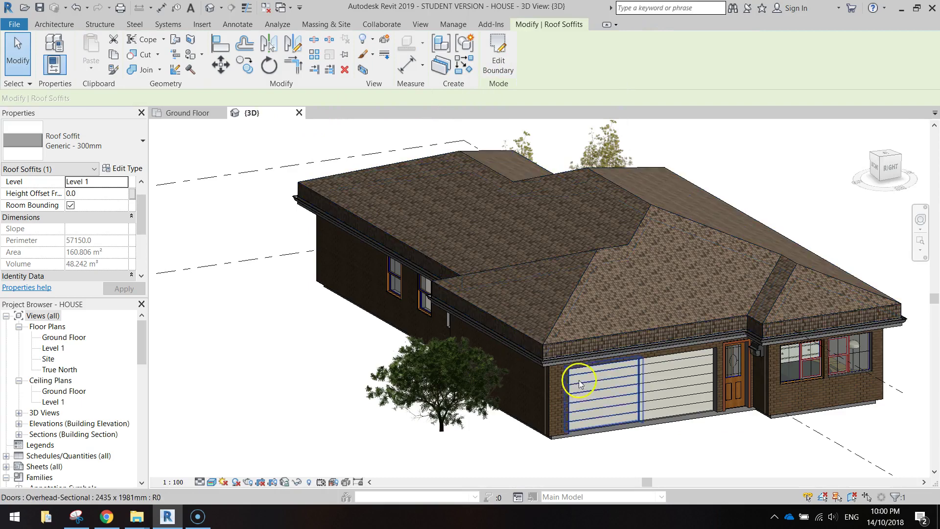
{"action": "scroll", "coordinate": [578, 350], "scroll_direction": "up", "scroll_amount": 3}
{"action": "scroll", "coordinate": [578, 351], "scroll_direction": "up", "scroll_amount": 3}
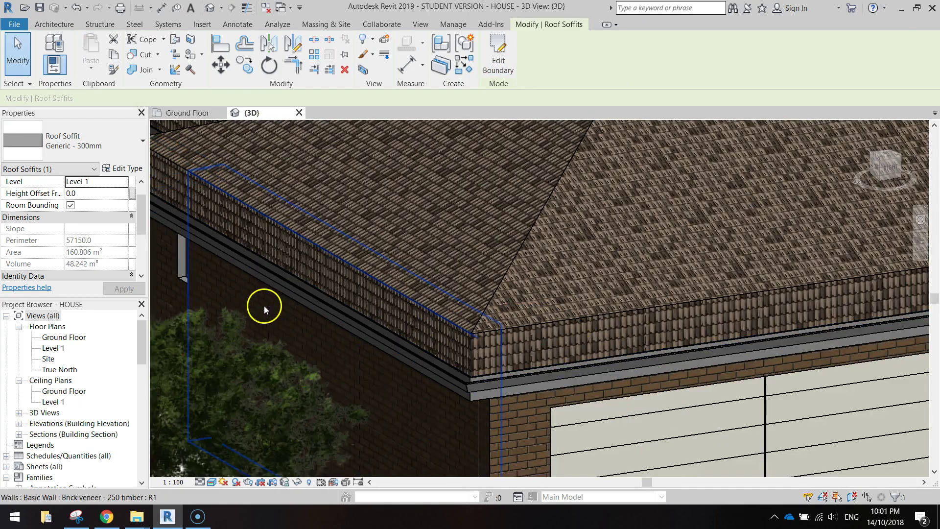
{"action": "middle_click_drag", "start_coordinate": [256, 299], "coordinate": [441, 280]}
{"action": "scroll", "coordinate": [254, 319], "scroll_direction": "down", "scroll_amount": 4}
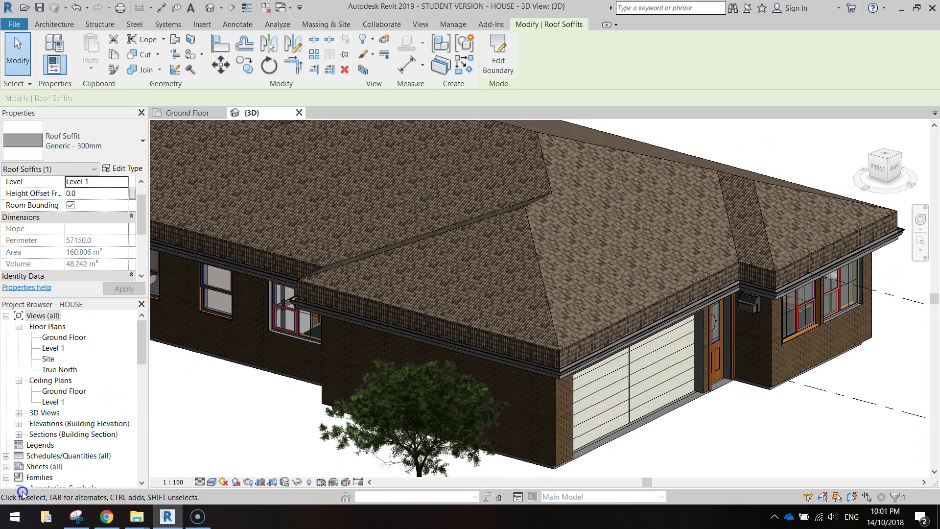